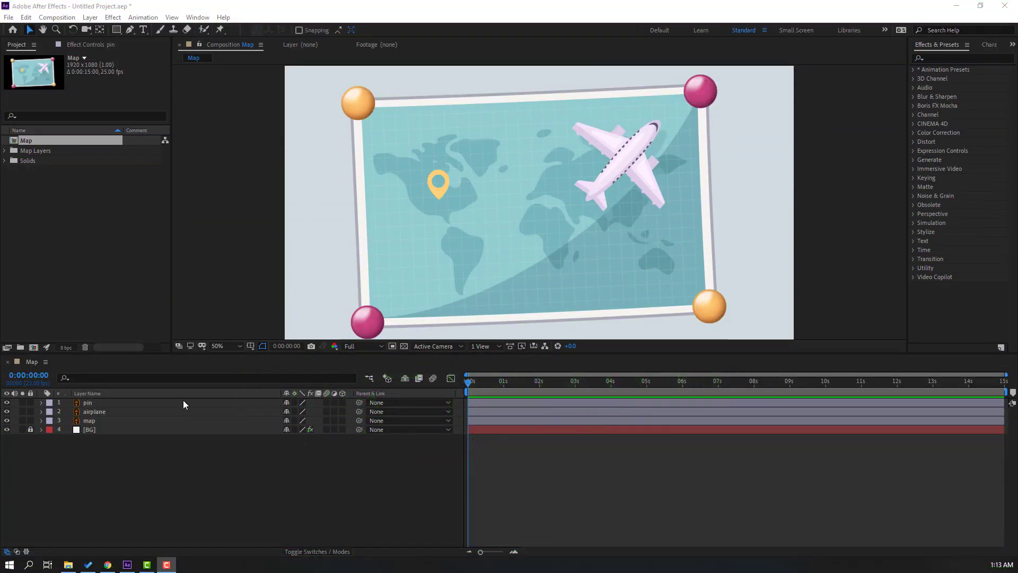
Select the Pen tool to draw freeform paths over the Map composition
left_click(130, 31)
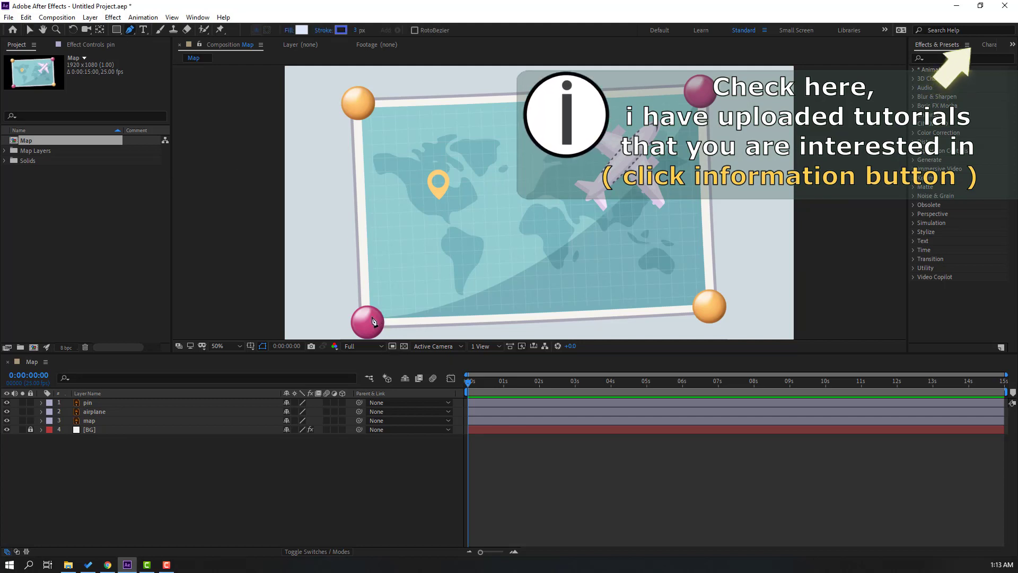
Draw a curved path from the bottom-left pink pin to the top-right pin, choosing None fill
left_click(346, 321)
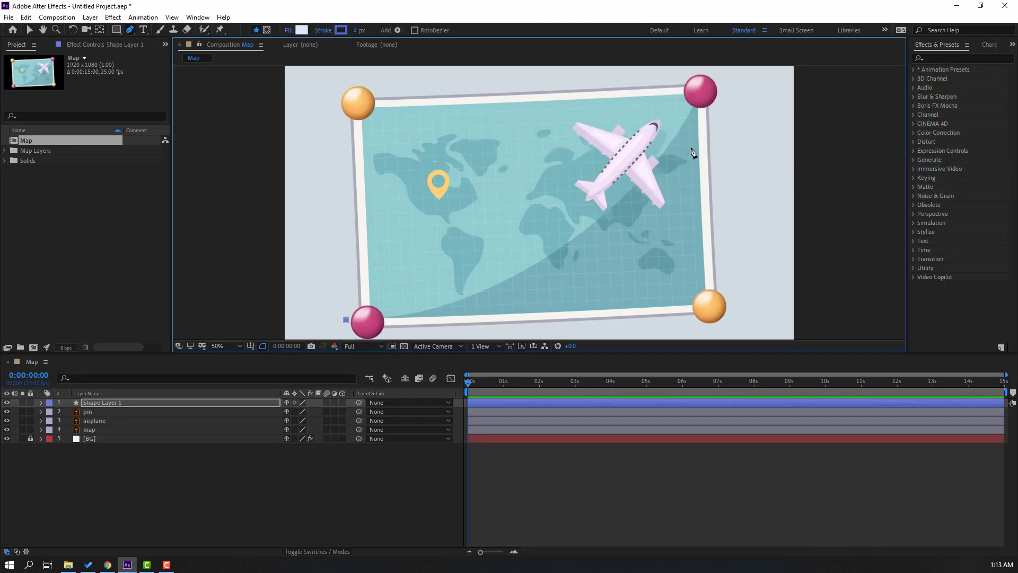
left_click_drag(701, 91, 703, 66)
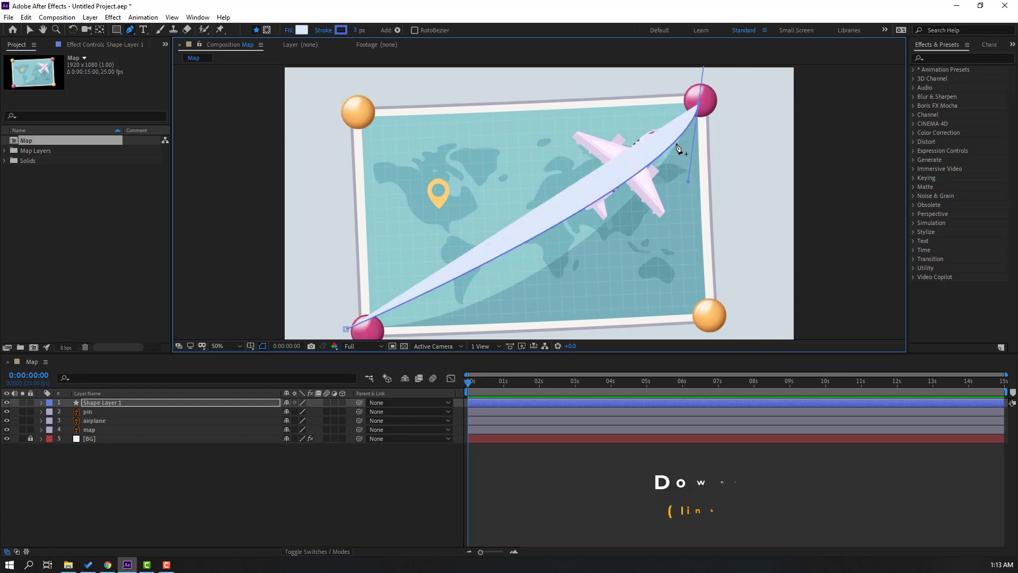
left_click(30, 29)
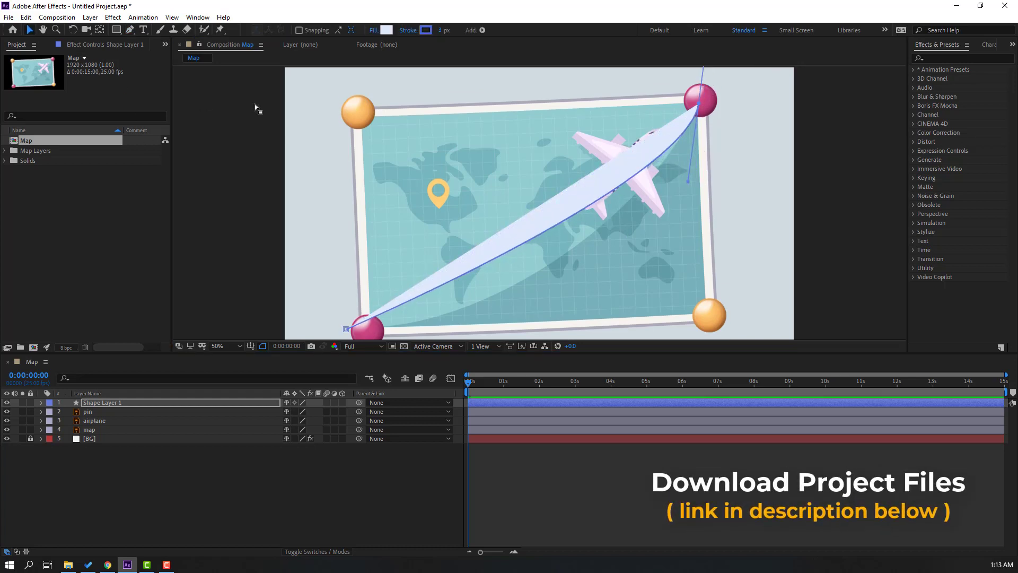
left_click(375, 30)
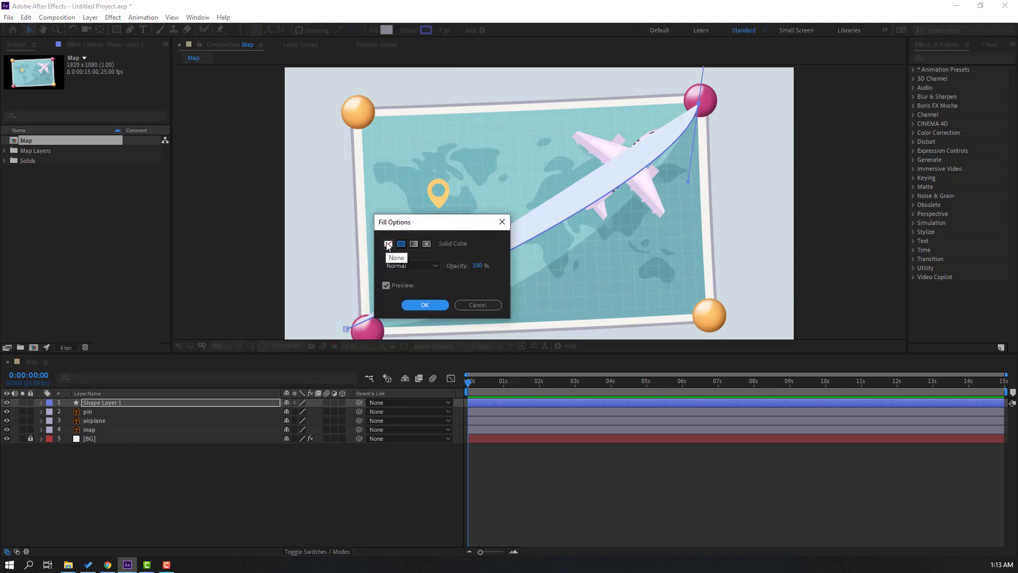
left_click(389, 244)
Confirm no fill, then give the path a 20 px white FFFFFF stroke
left_click(424, 307)
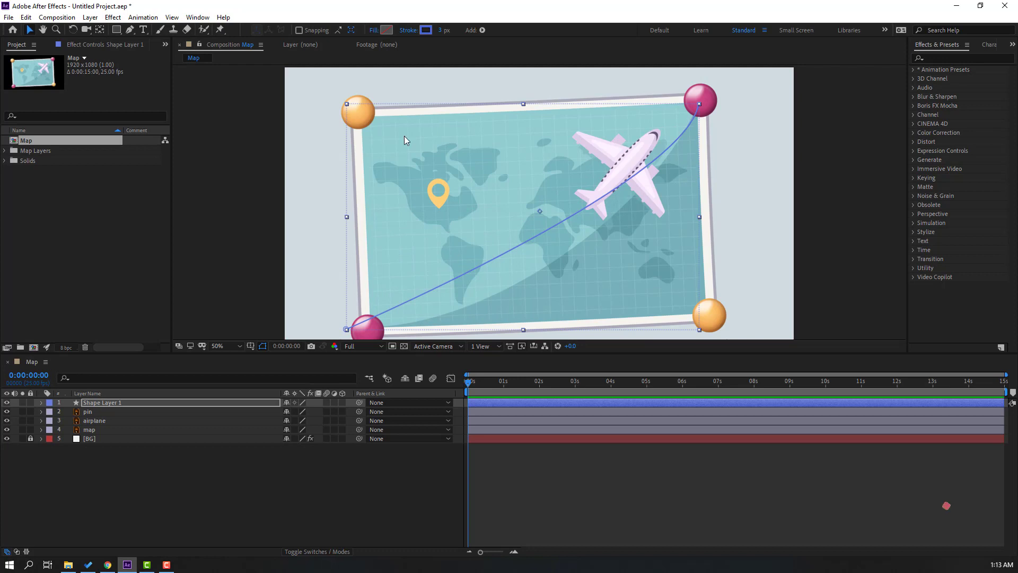
left_click_drag(440, 32, 478, 32)
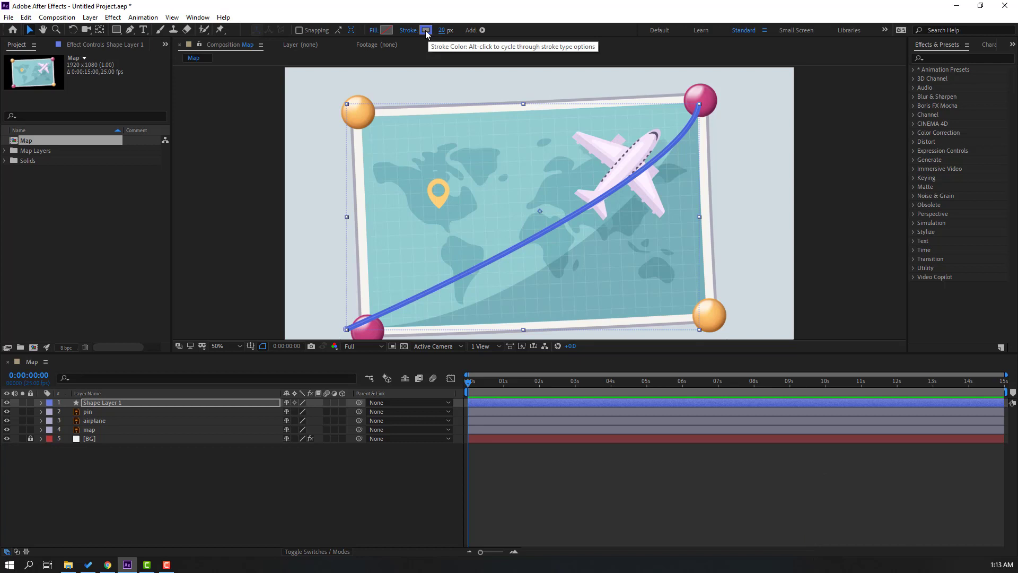
left_click(426, 30)
left_click_drag(427, 256, 384, 235)
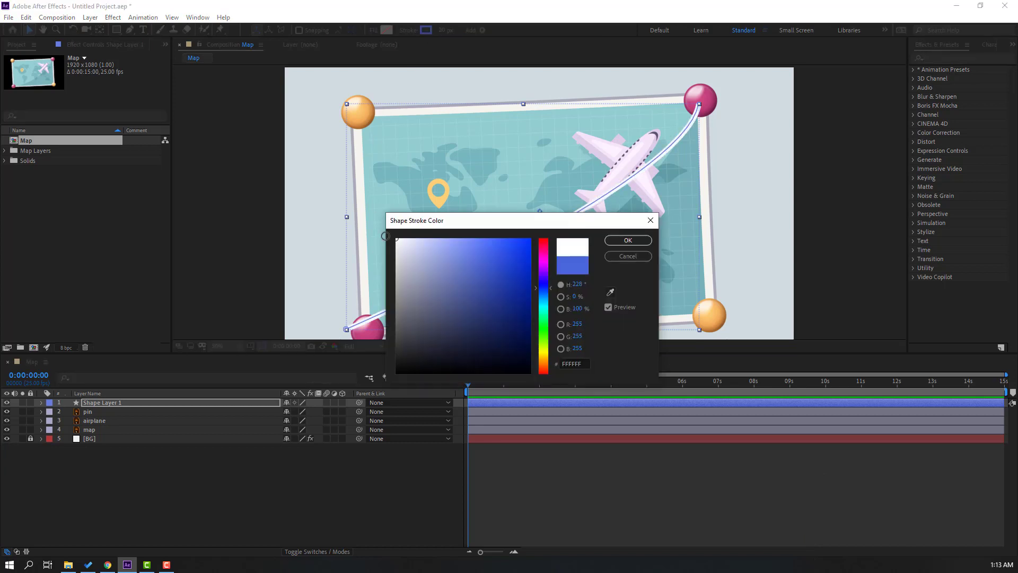
left_click(628, 240)
scroll(609, 177, "up", 4)
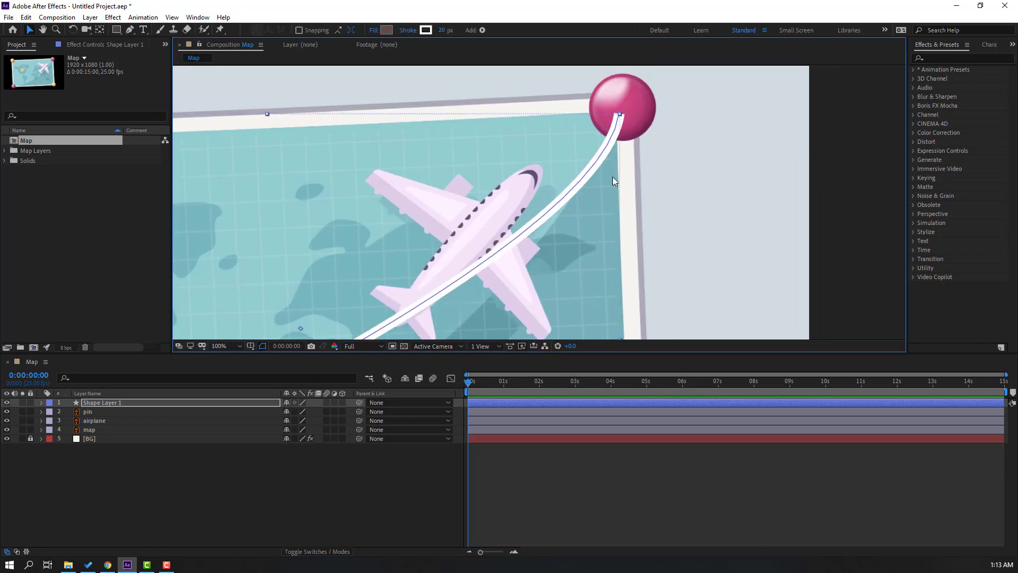
Rename Shape Layer 1 to 'line'
left_click(86, 402)
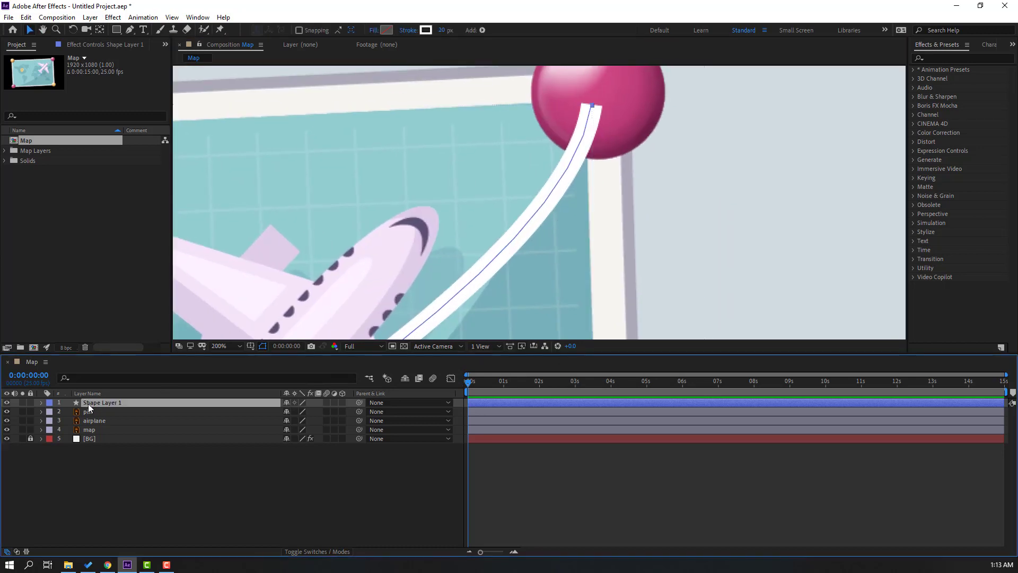
key("Return")
type("line")
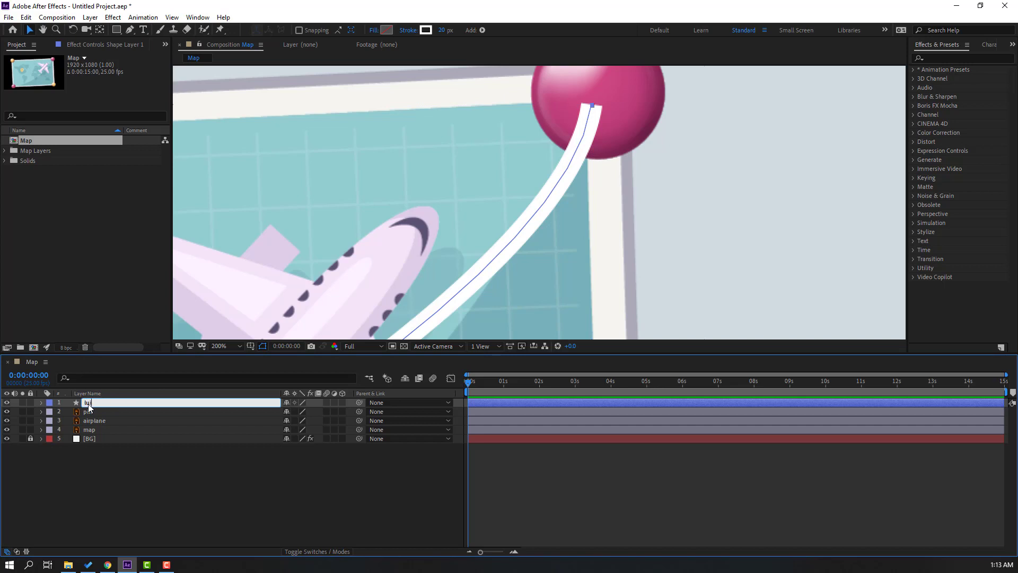
key("Return")
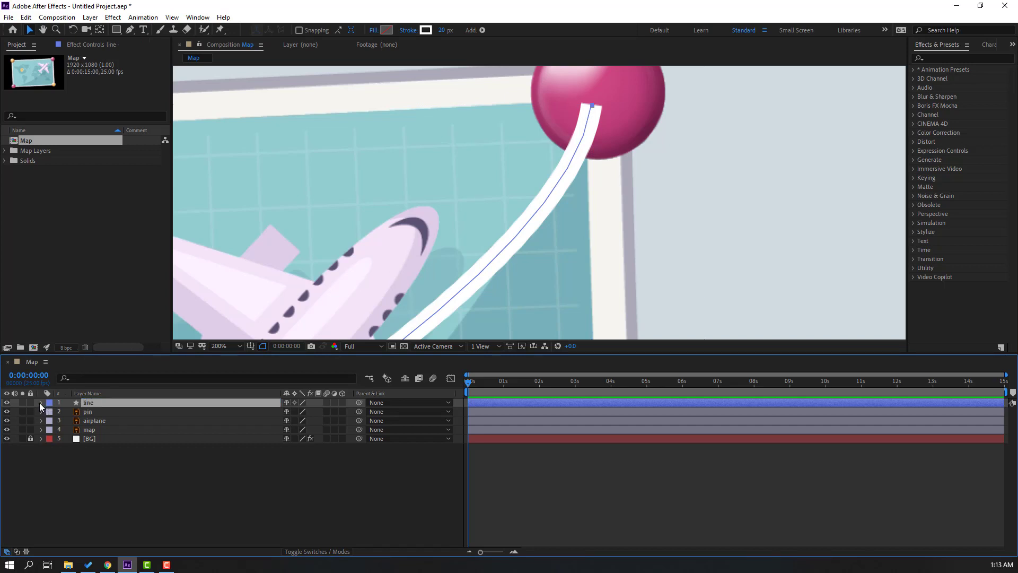
Set the line layer's Stroke 1 Line Cap to Round Cap
left_click(40, 402)
left_click(51, 412)
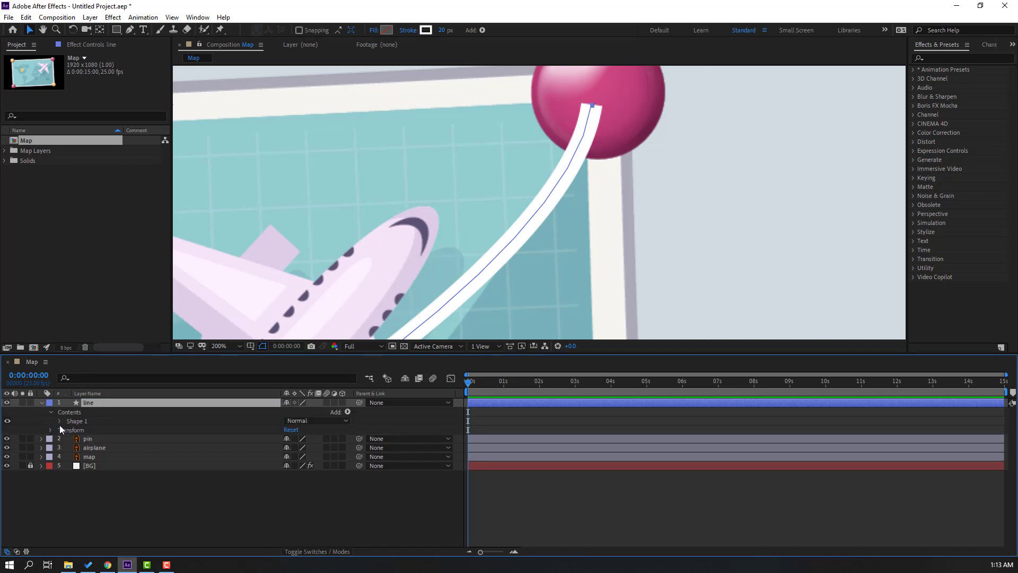
left_click(58, 421)
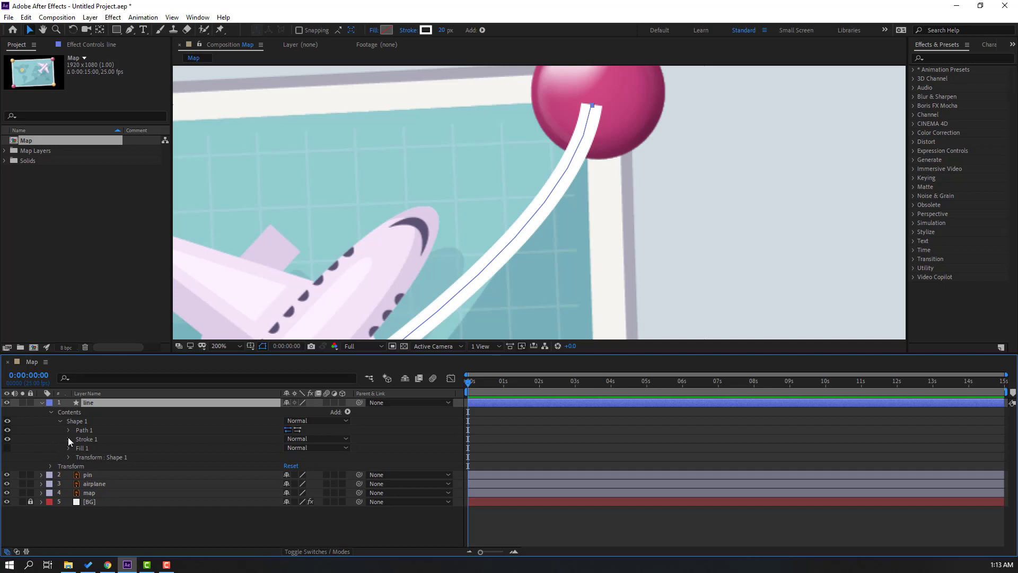
left_click(68, 440)
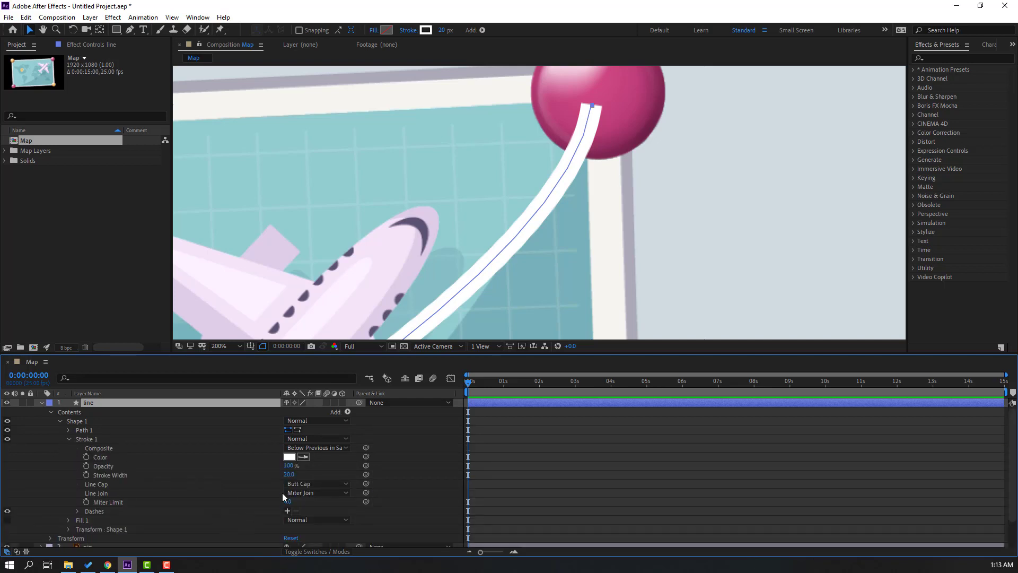
left_click(314, 484)
left_click(333, 507)
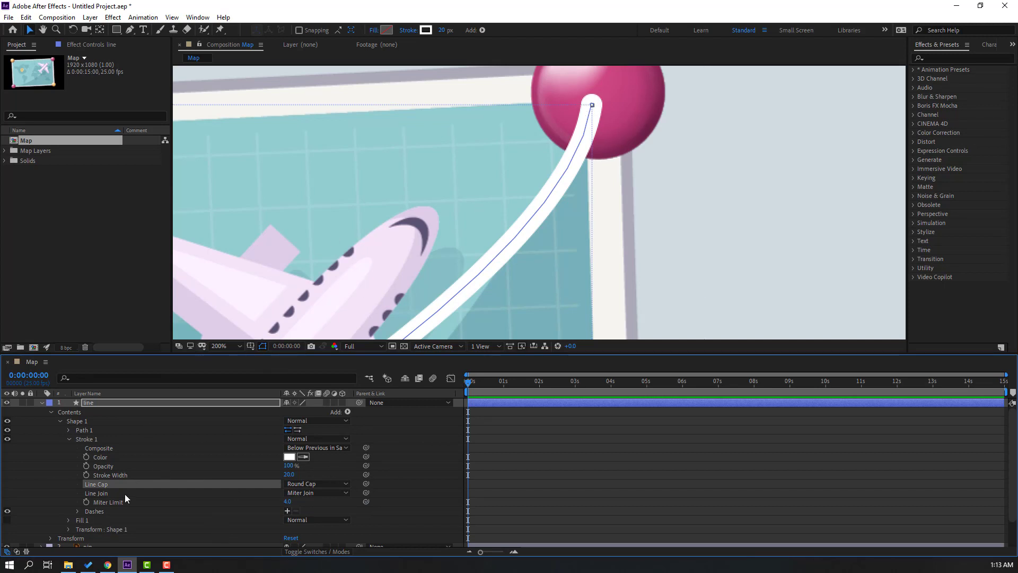
Add dashes to the stroke and set the Dash length to 40
left_click(287, 511)
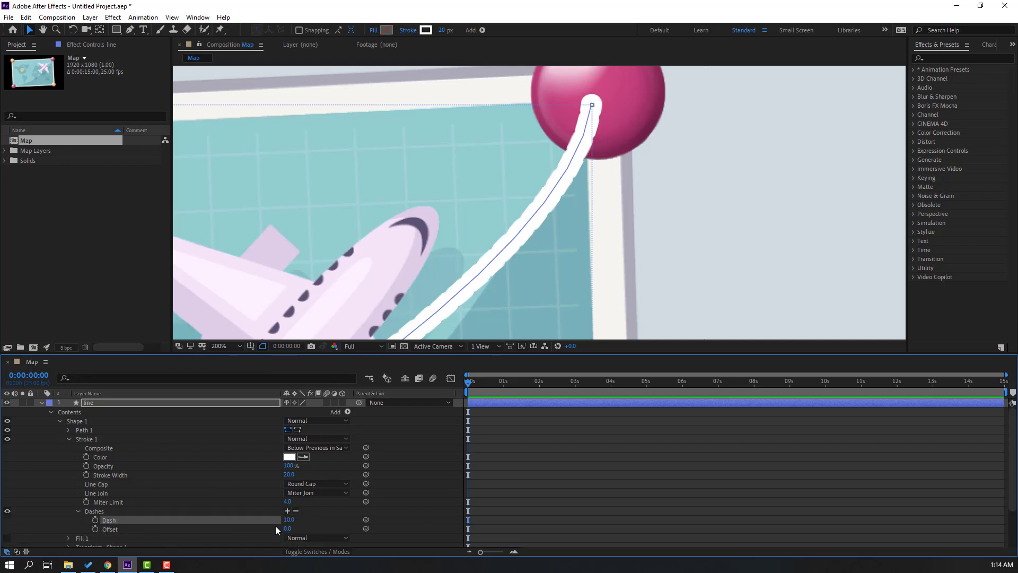
left_click_drag(289, 519, 304, 520)
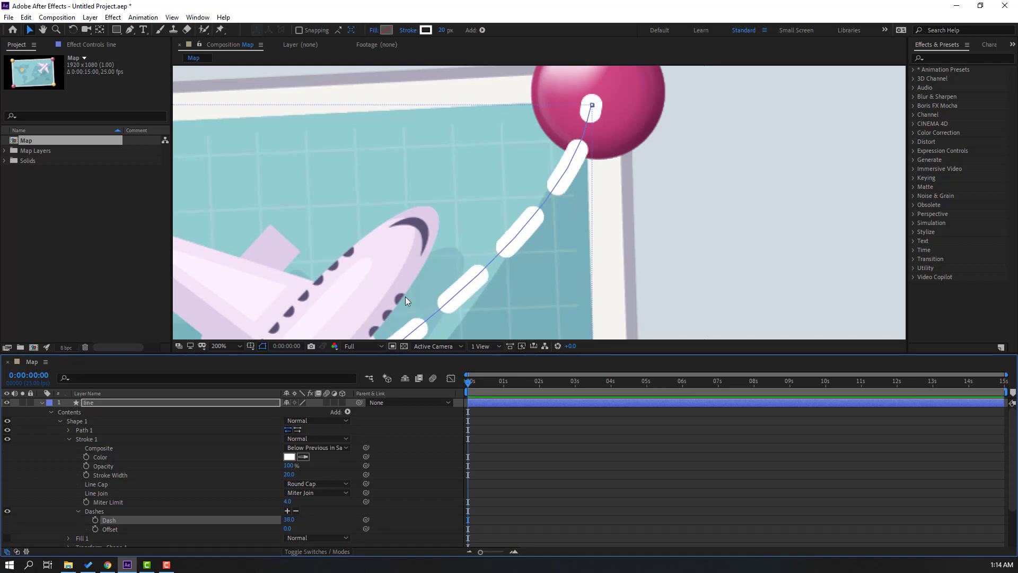
scroll(428, 254, "down", 4)
left_click(289, 520)
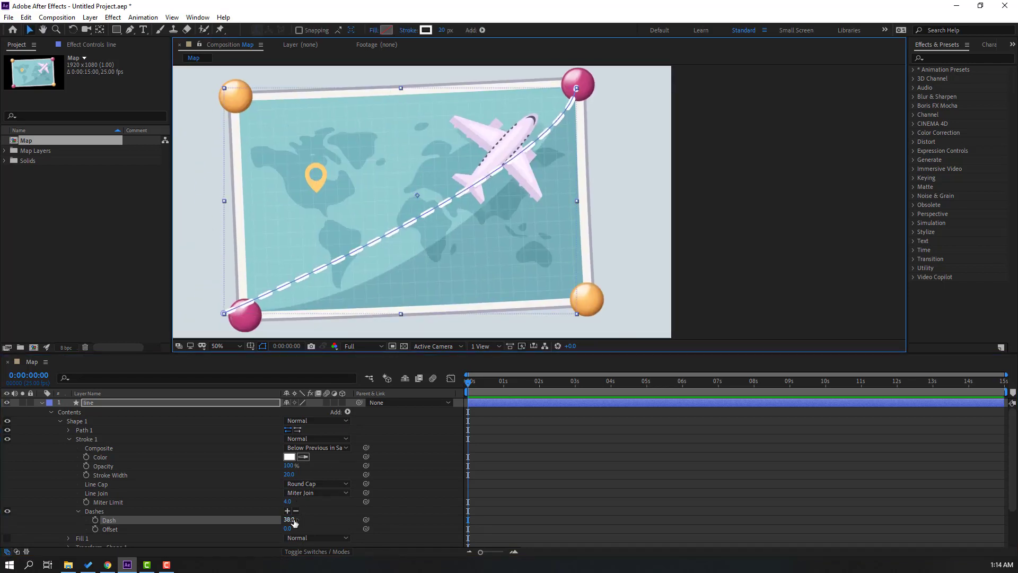
type("40")
key("Return")
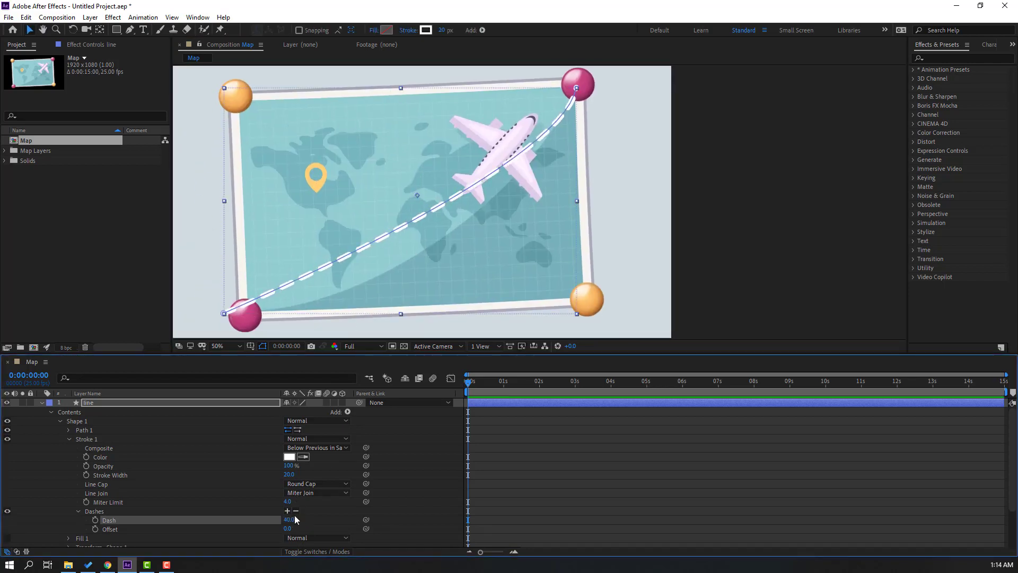
Deselect to preview the dashes, then add an expression to the dash Offset
left_click(514, 498)
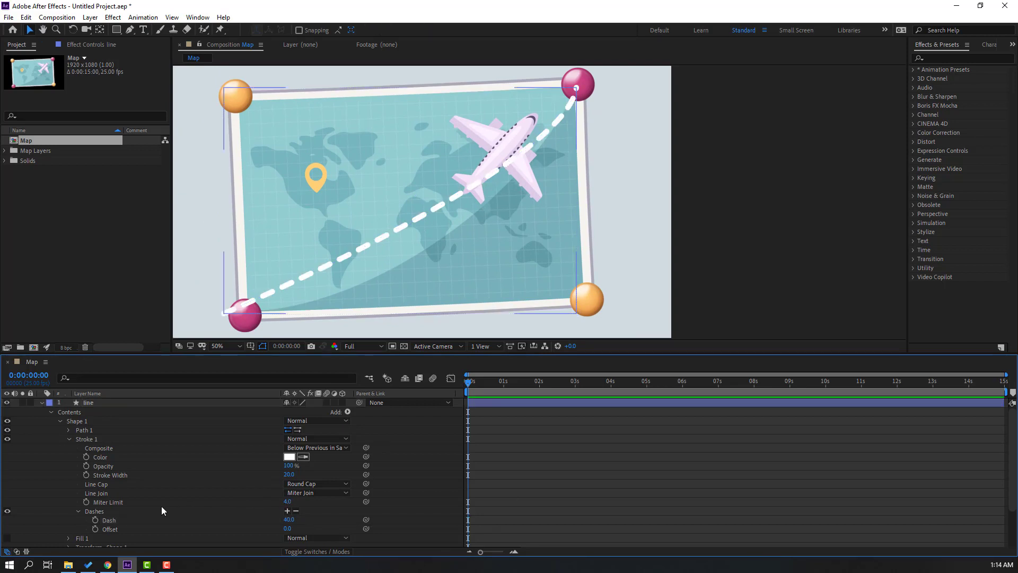
scroll(159, 517, "down", 1)
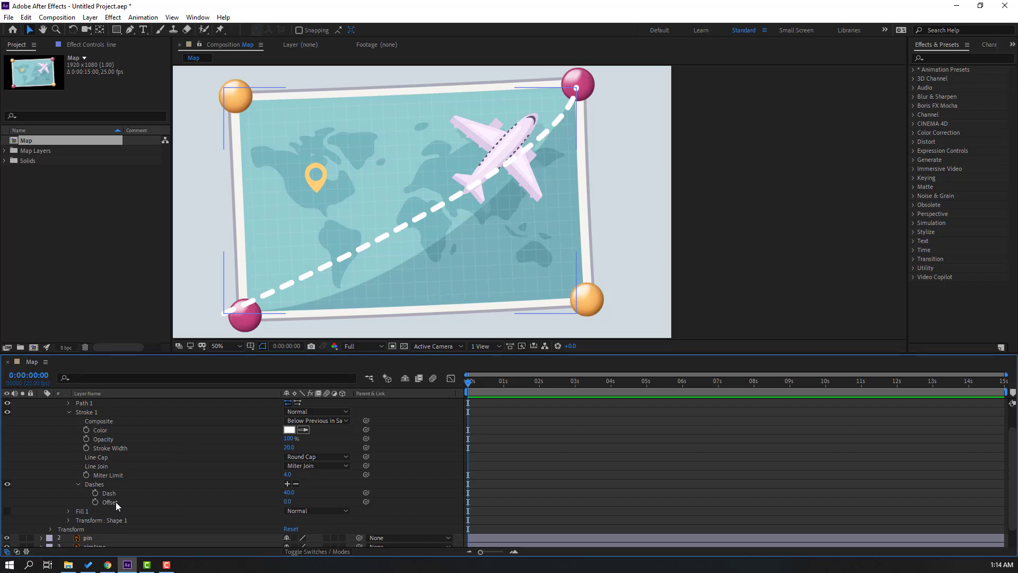
left_click(95, 501, "alt")
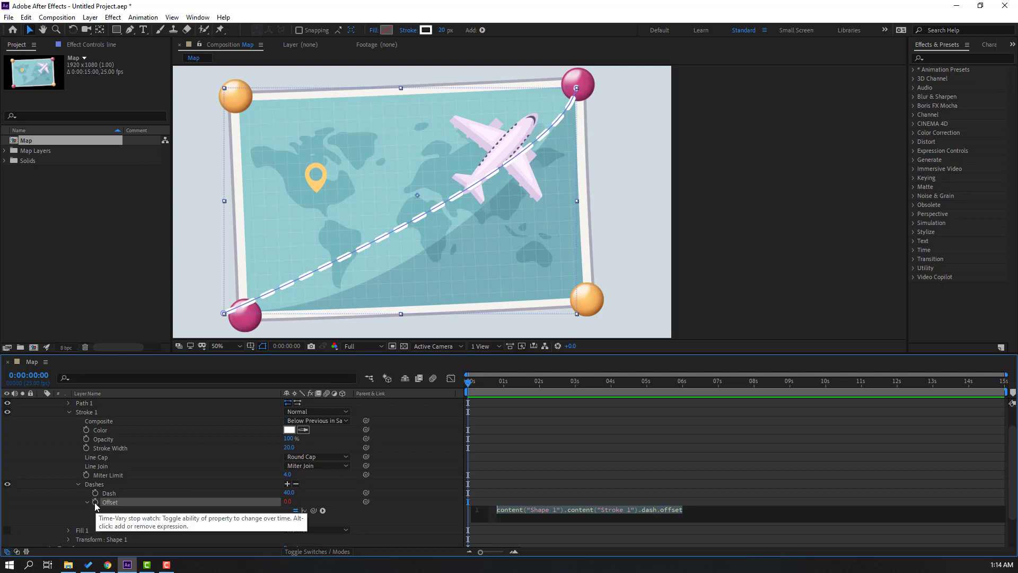
Enter time*85 as the dash Offset expression and preview the animation
type("time")
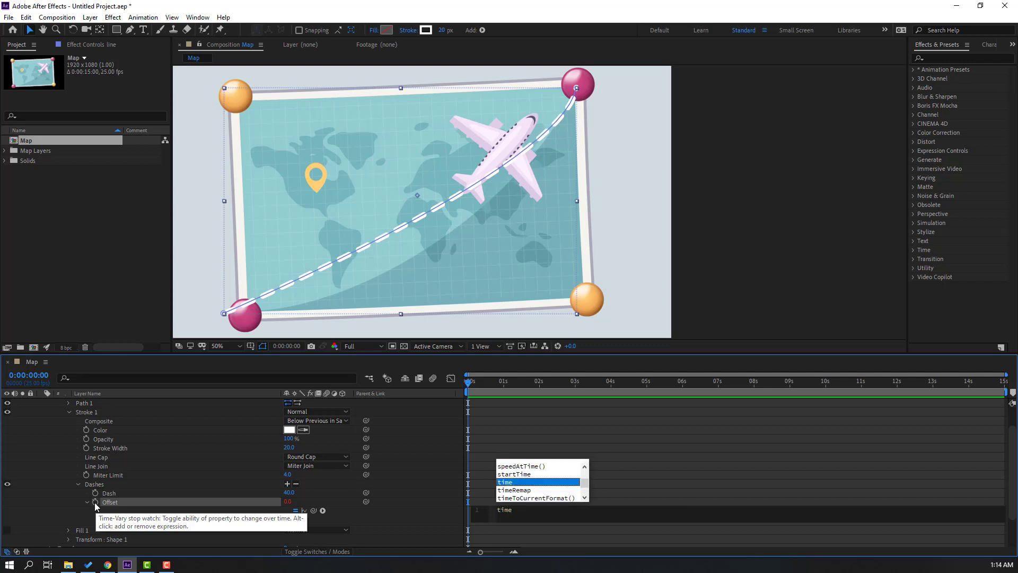
type("*85")
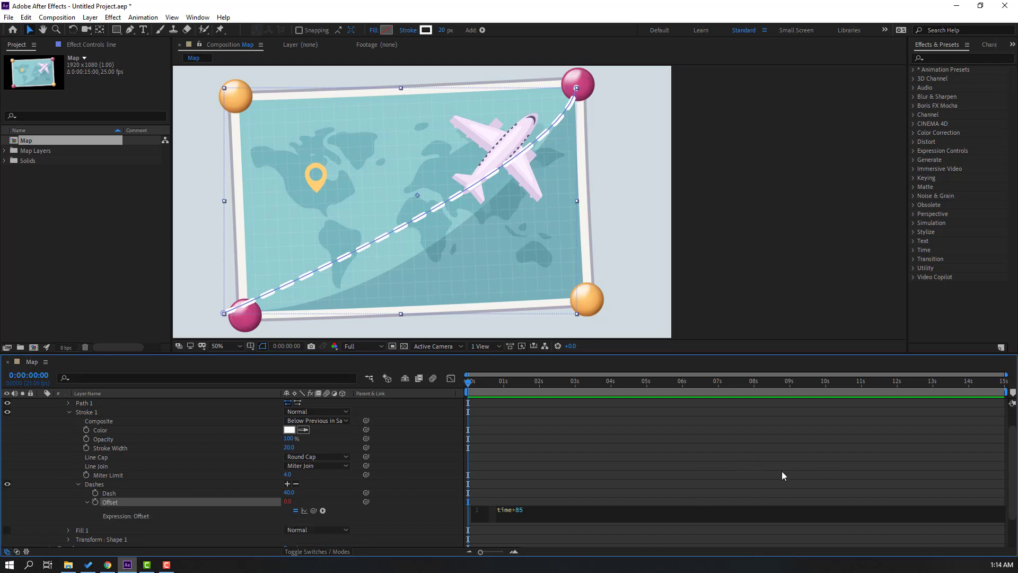
left_click(803, 473)
key("space")
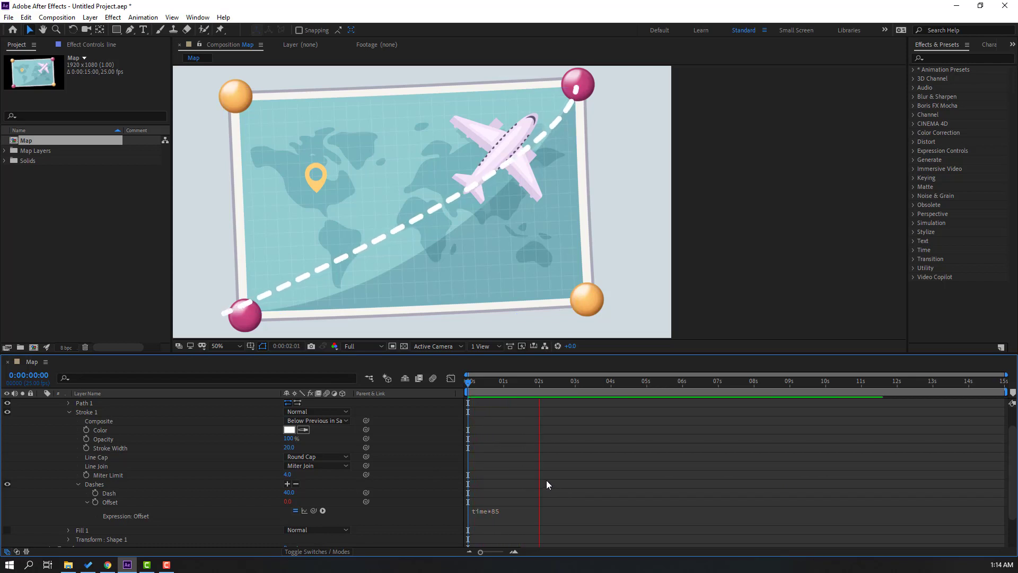
key("space")
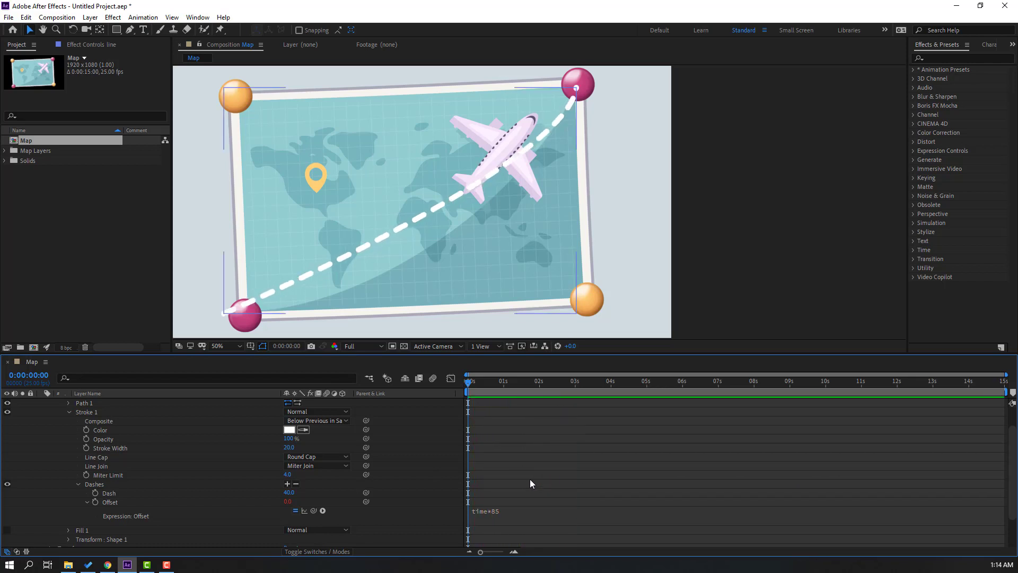
Change the Offset expression to time*-85 to reverse the dashes, and preview
left_click(484, 514)
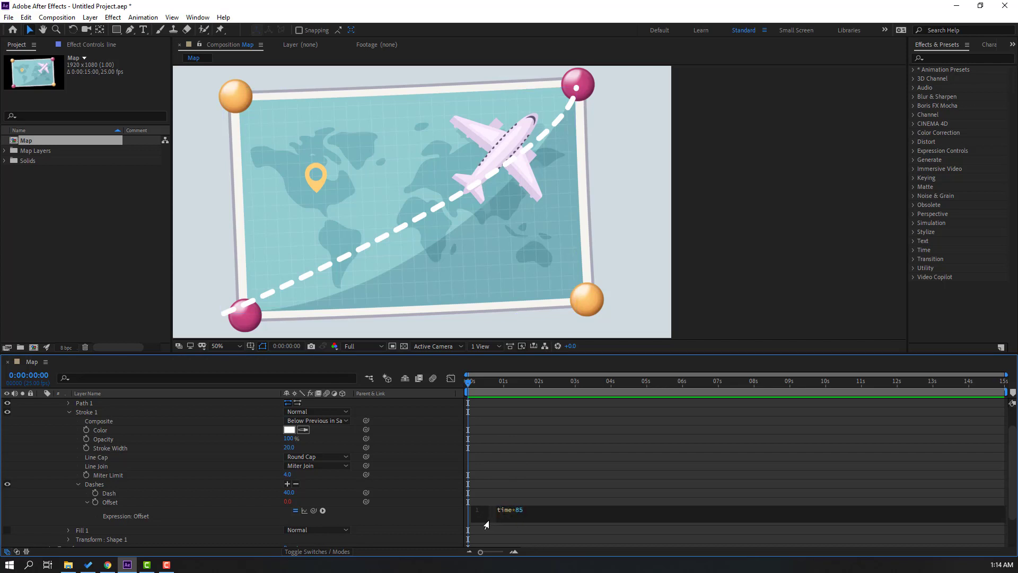
left_click(775, 464)
key("space")
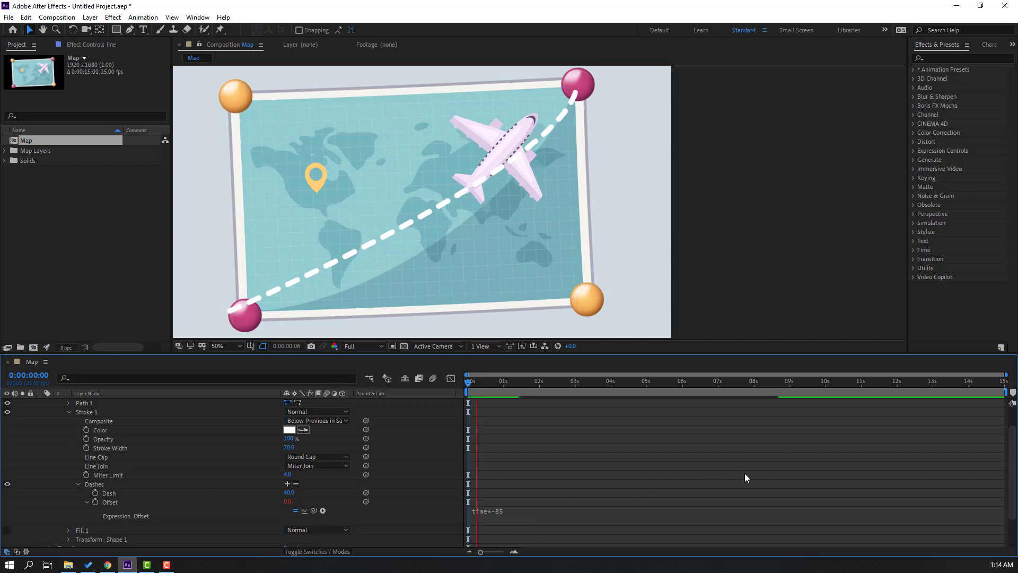
key("space")
Change the Offset expression to time*-100 for faster dashes, and preview
left_click(508, 511)
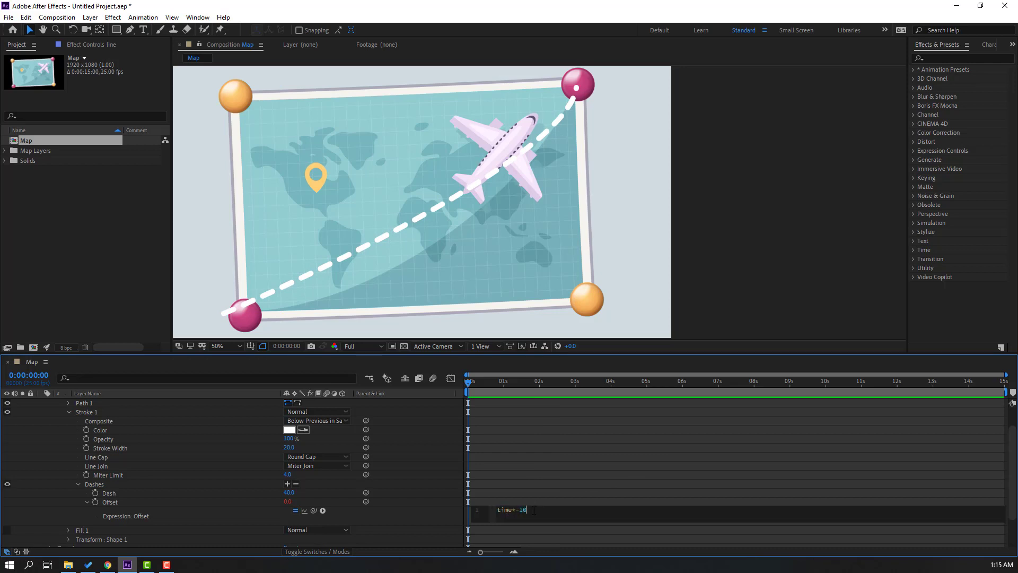
left_click(831, 489)
key("space")
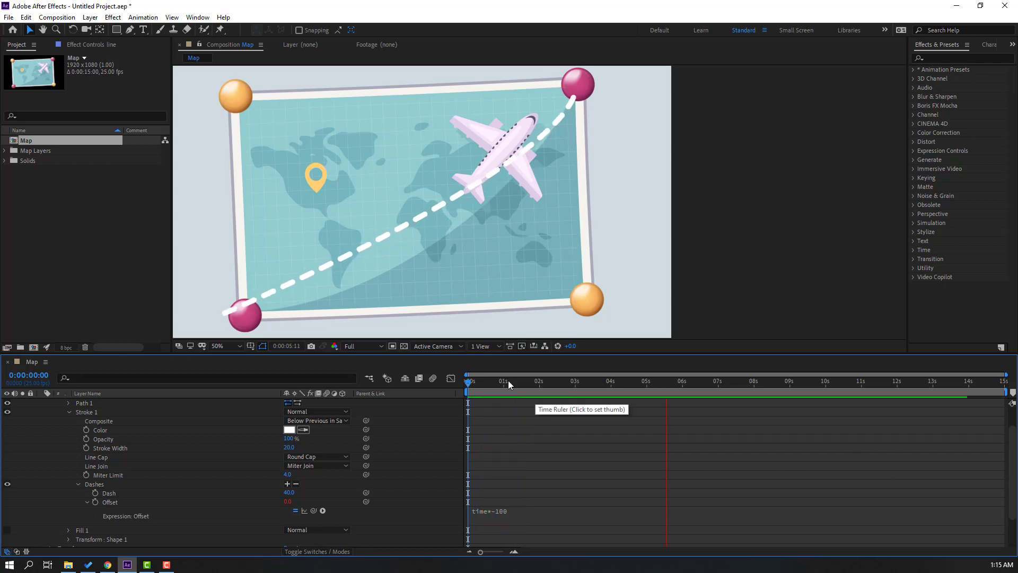
key("space")
scroll(202, 398, "up", 2)
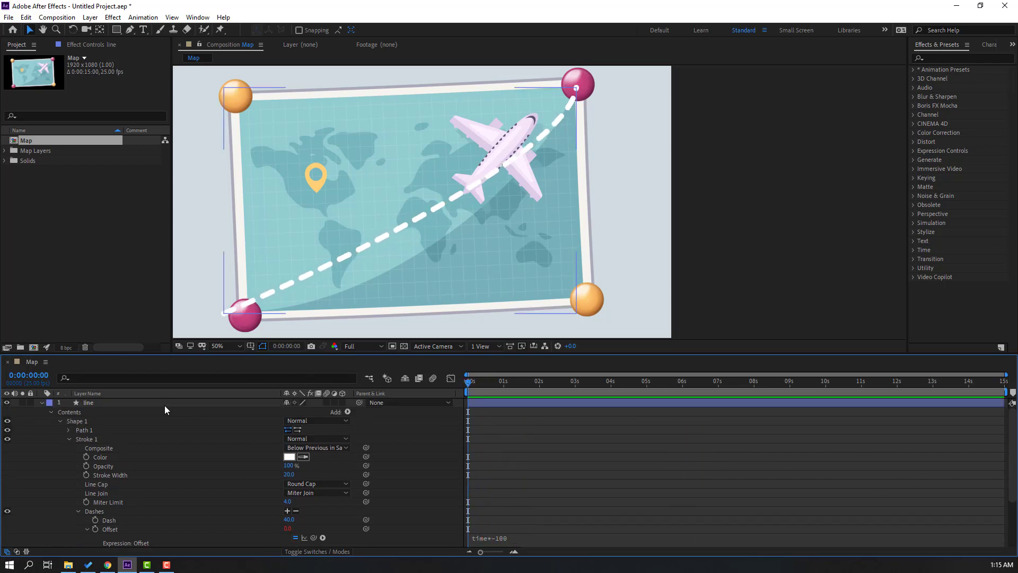
Pre-compose the line layer into a new composition named 'Line'
left_click(42, 403)
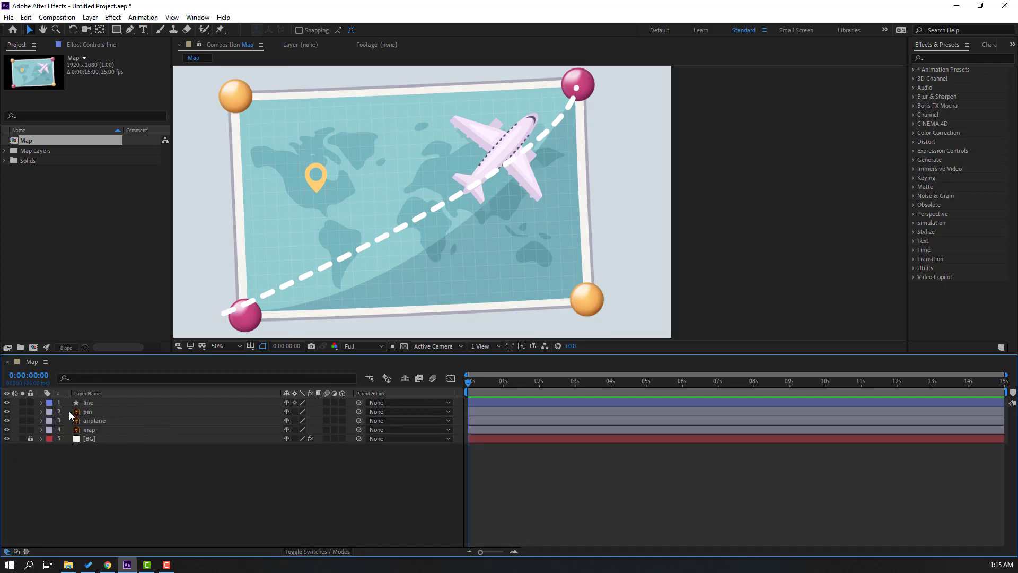
left_click(94, 404)
right_click(83, 404)
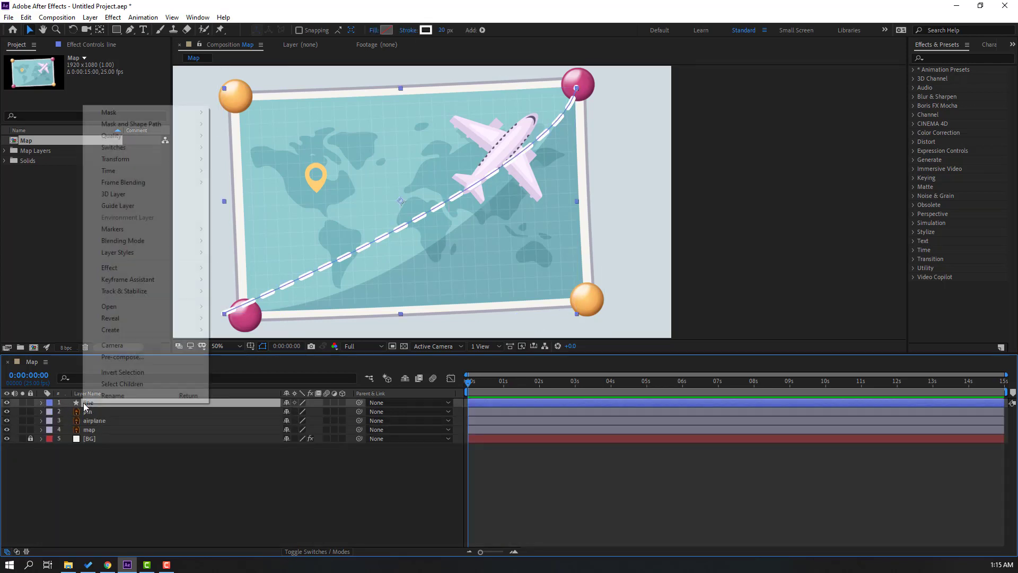
left_click(117, 359)
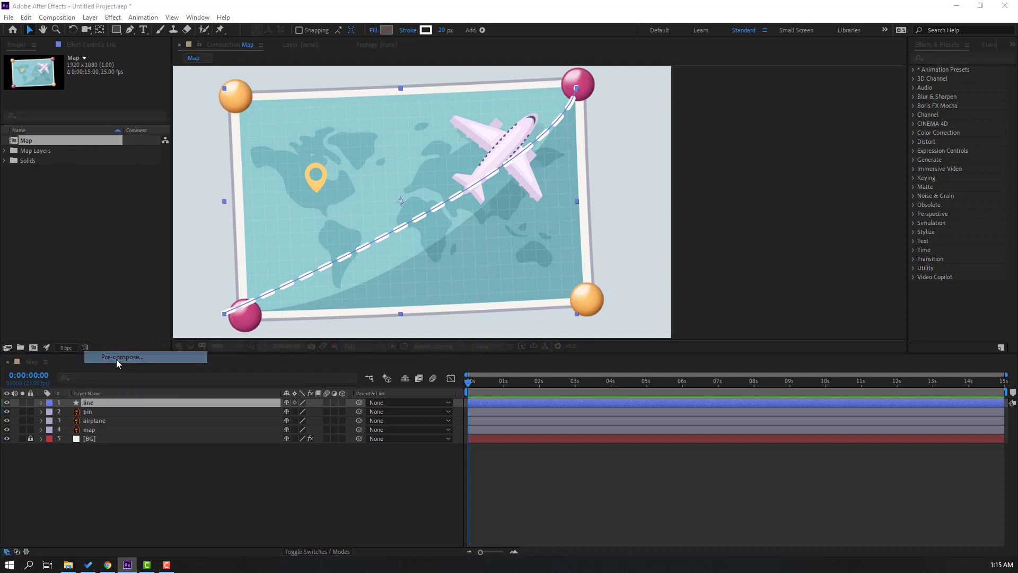
type("Line")
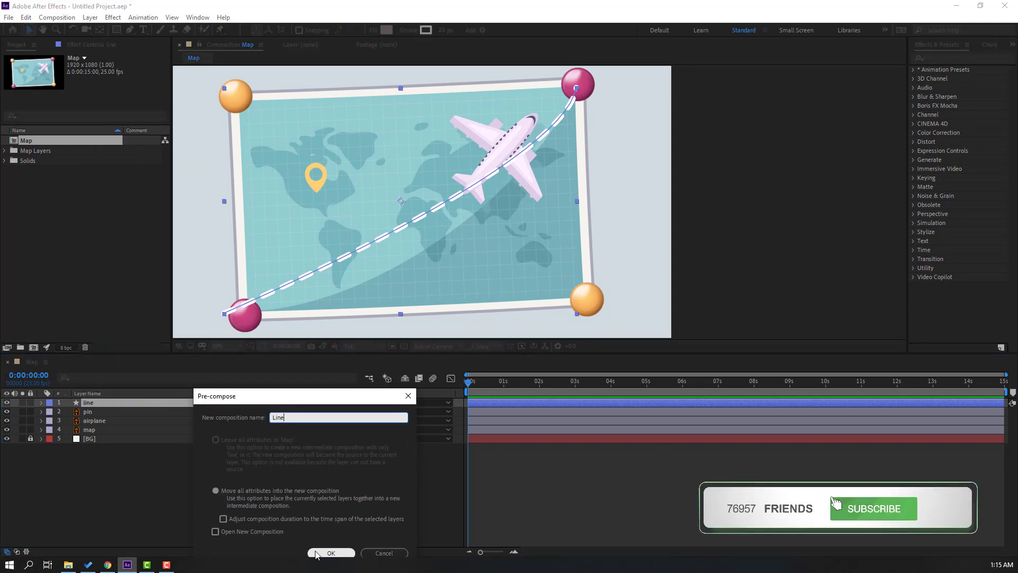
left_click(317, 553)
Draw a closed four-point mask on the Line layer around the map's four pins
key("g")
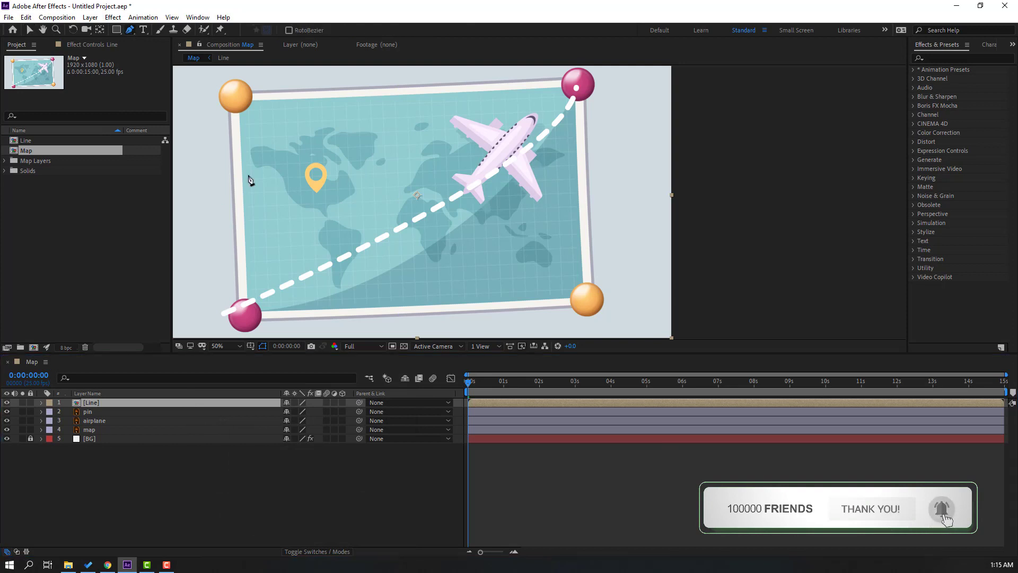
left_click(239, 100)
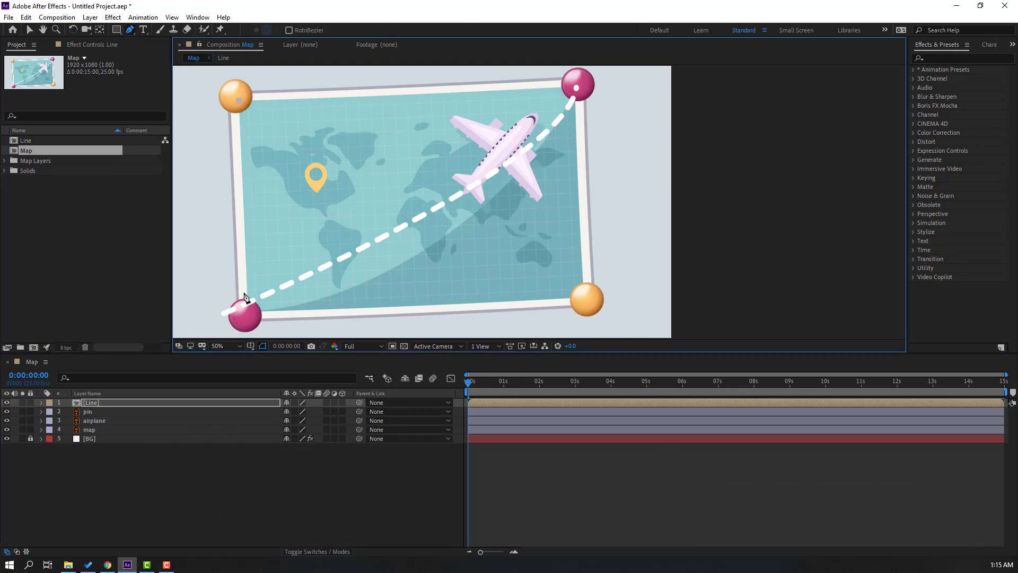
left_click(248, 313)
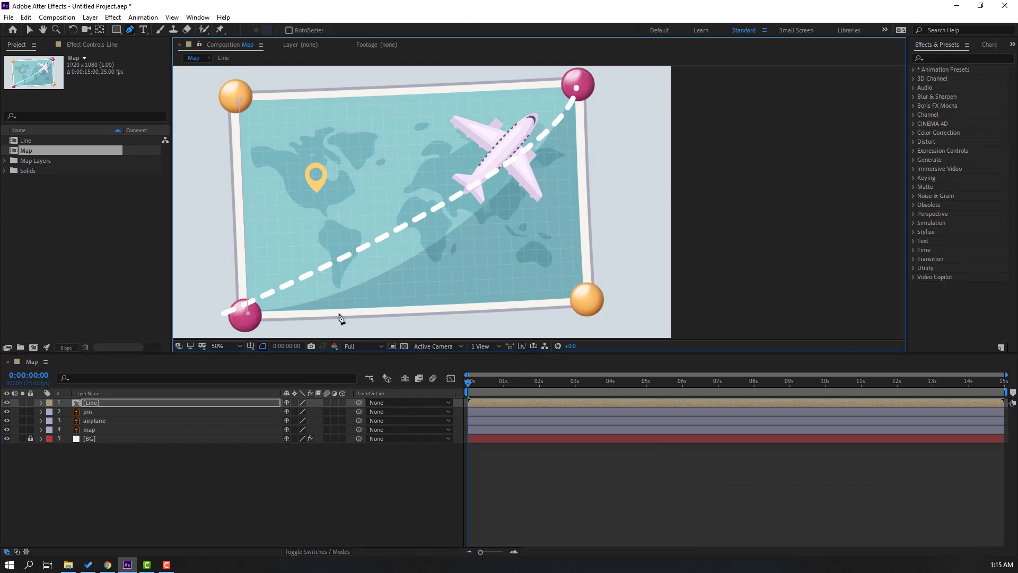
left_click(572, 302)
left_click(576, 87)
left_click(239, 102)
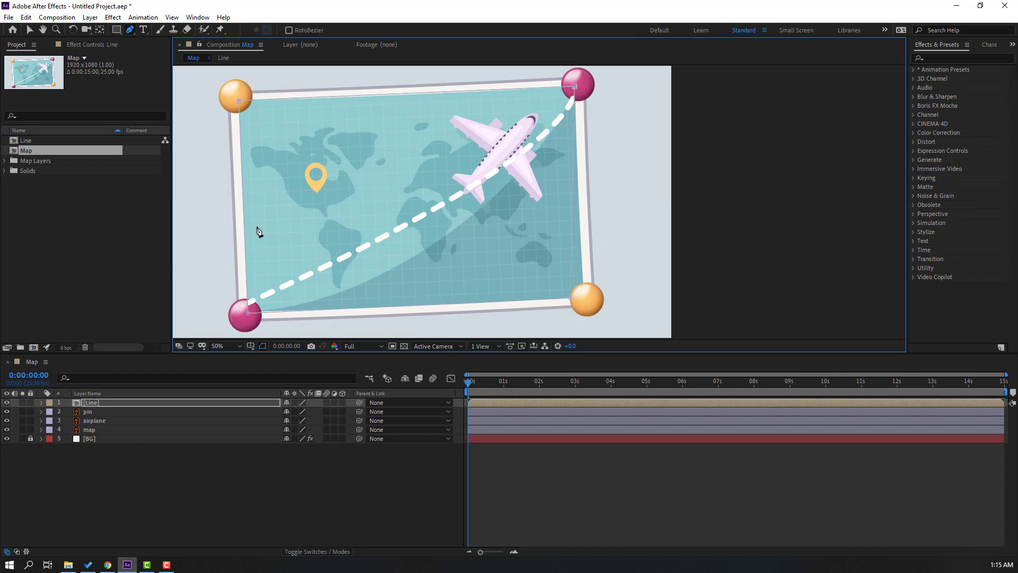
Zoom in on the bottom-left pink pin, curve the mask around it, and preview
left_click_drag(256, 277, 478, 168)
scroll(469, 182, "up", 3)
left_click_drag(348, 112, 377, 220)
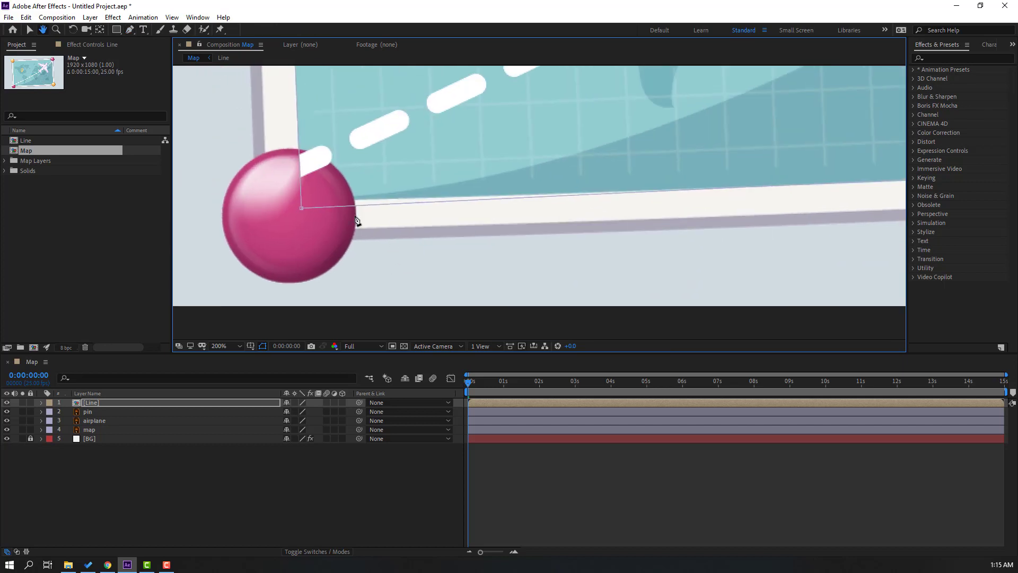
left_click_drag(302, 209, 301, 178)
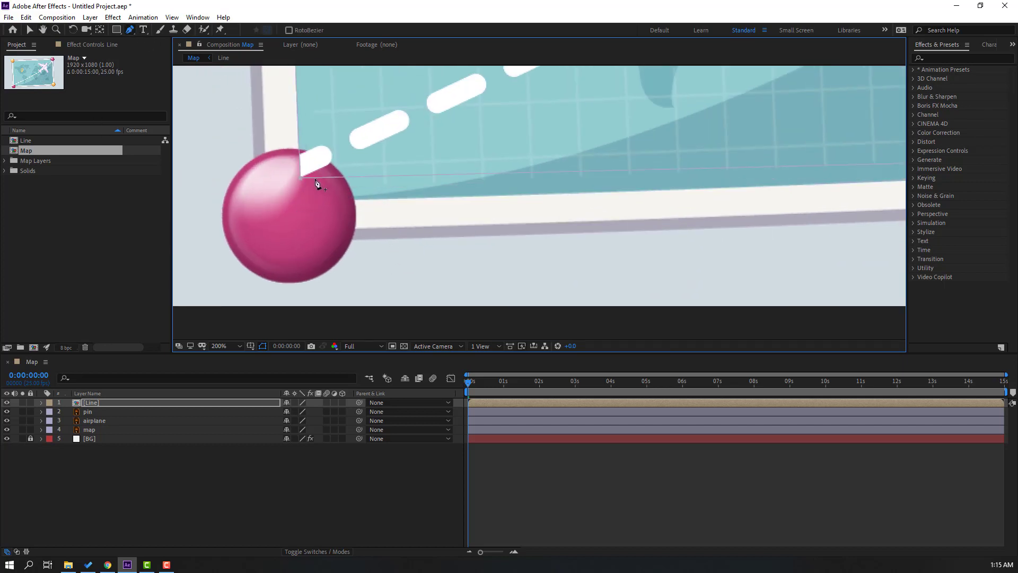
left_click_drag(316, 178, 326, 164)
left_click_drag(301, 178, 300, 153)
left_click(277, 455)
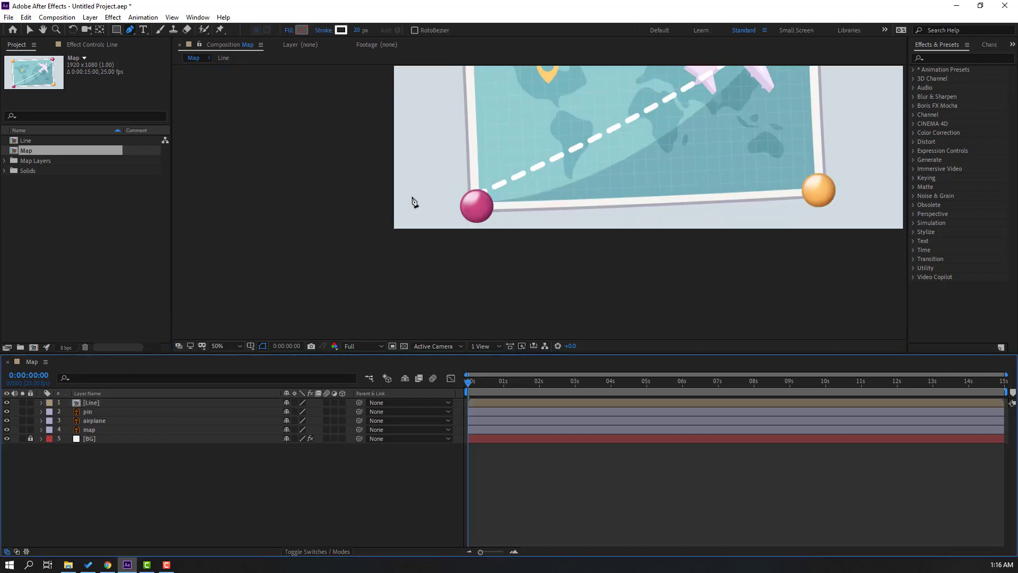
key("space")
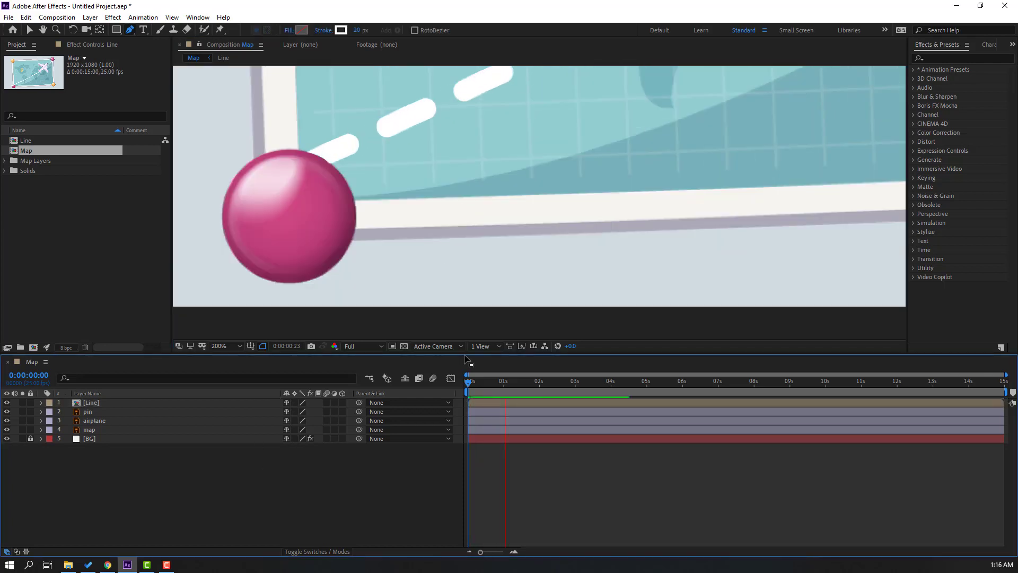
At frame 13, nudge the mask vertex at the pin's edge, preview, and zoom back out
left_click(485, 377)
left_click(94, 402)
scroll(329, 154, "up", 2)
left_click_drag(466, 213, 477, 219)
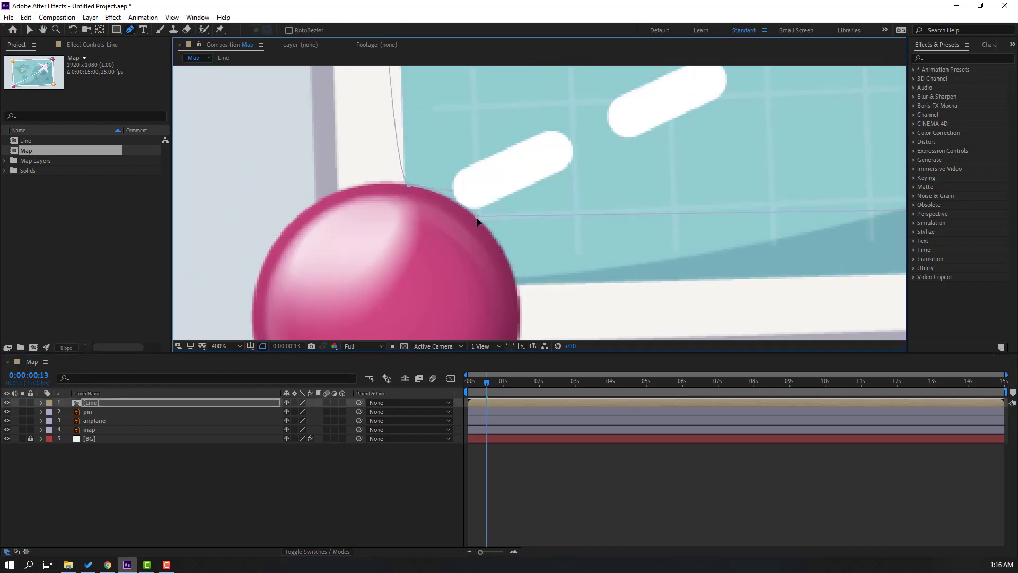
key("space")
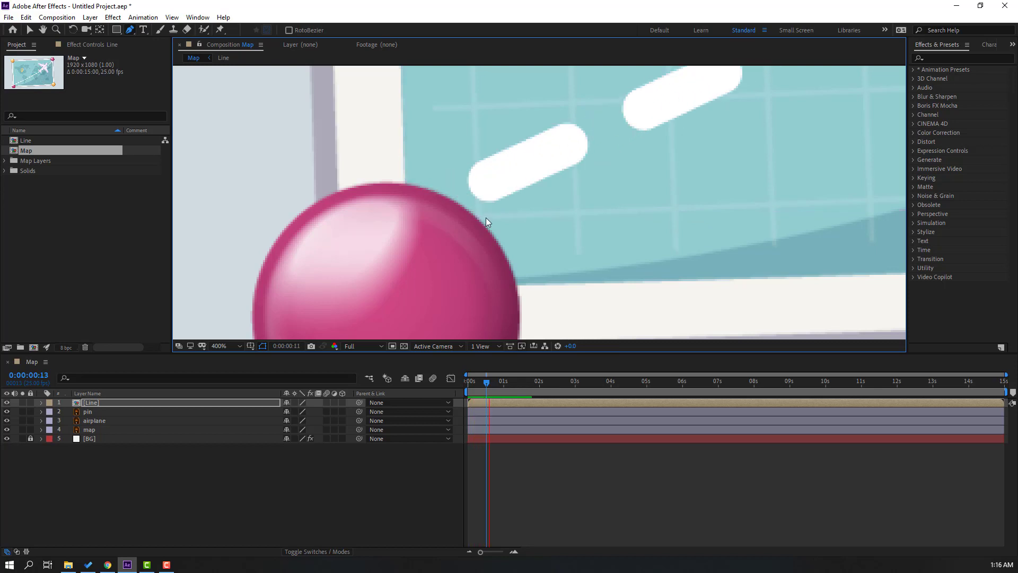
scroll(560, 199, "down", 6)
left_click_drag(598, 211, 370, 298)
Reshape the mask to curve around the top-right pink pin's lower edge
scroll(565, 119, "up", 4)
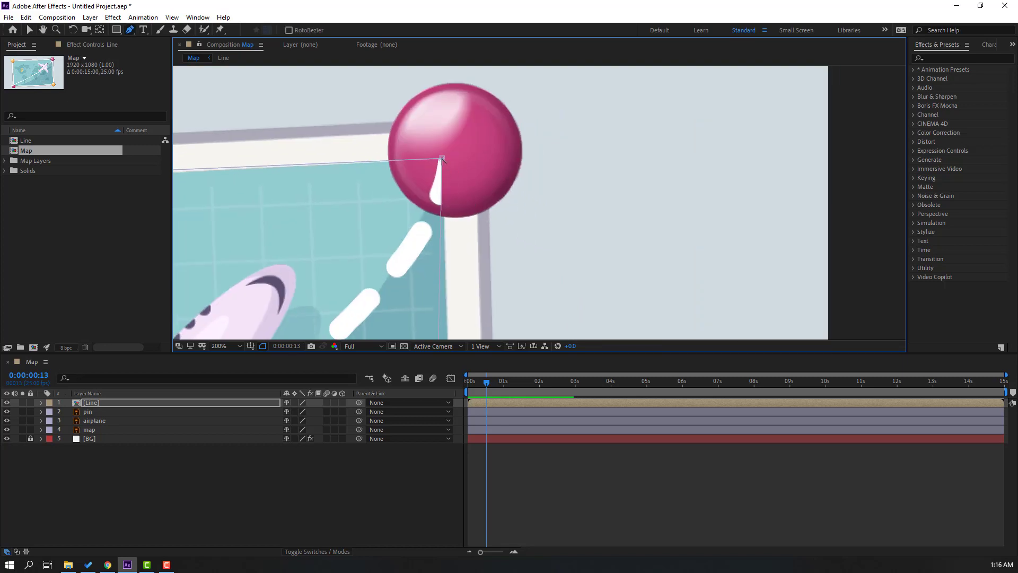
left_click_drag(438, 162, 377, 142)
left_click_drag(445, 159, 441, 213)
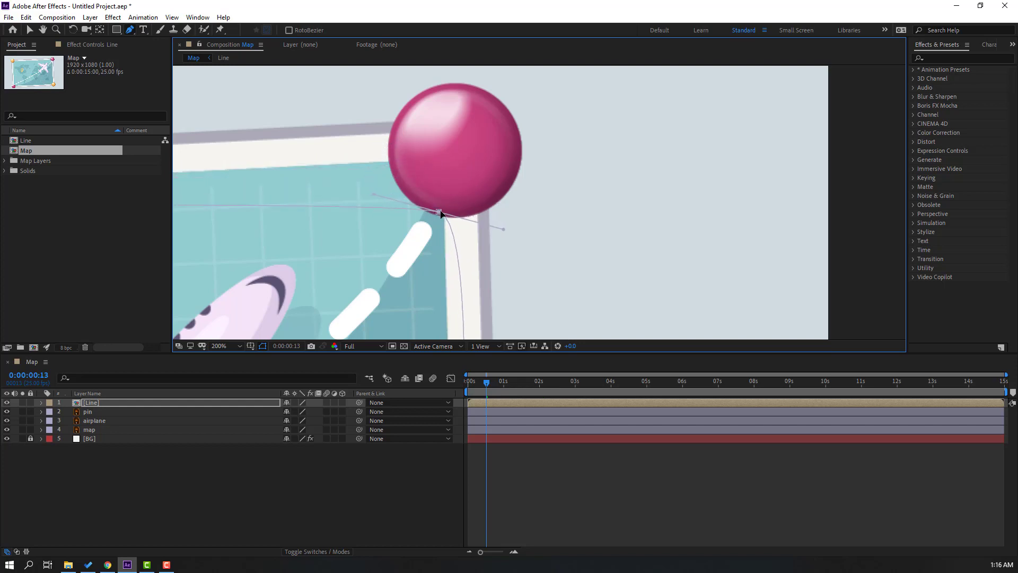
At 0:00:01:04, zoom to 800% and refine the mask at the pin, adding a new point
left_click_drag(487, 382, 510, 382)
key("period")
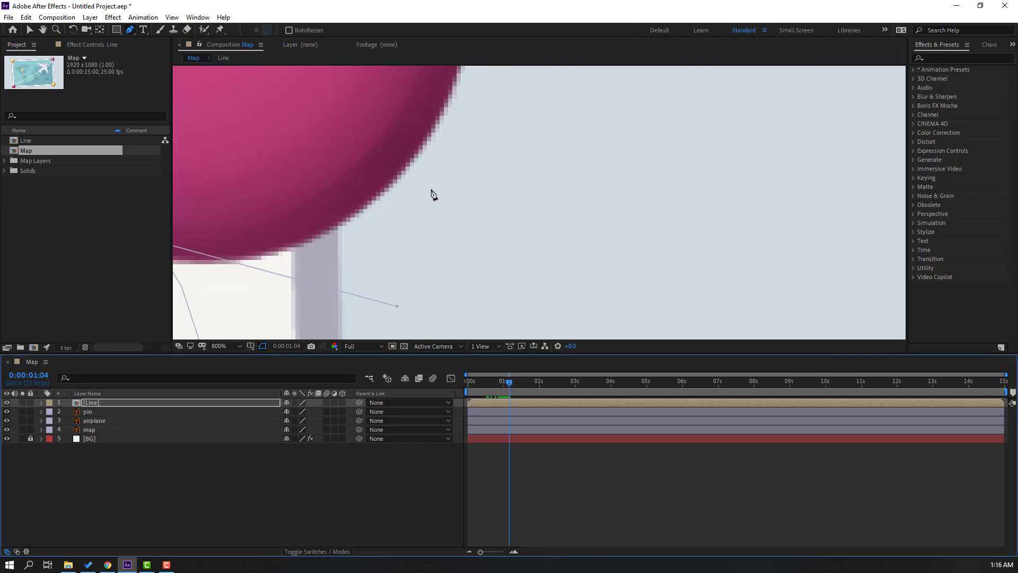
key("period")
left_click_drag(408, 177, 412, 160)
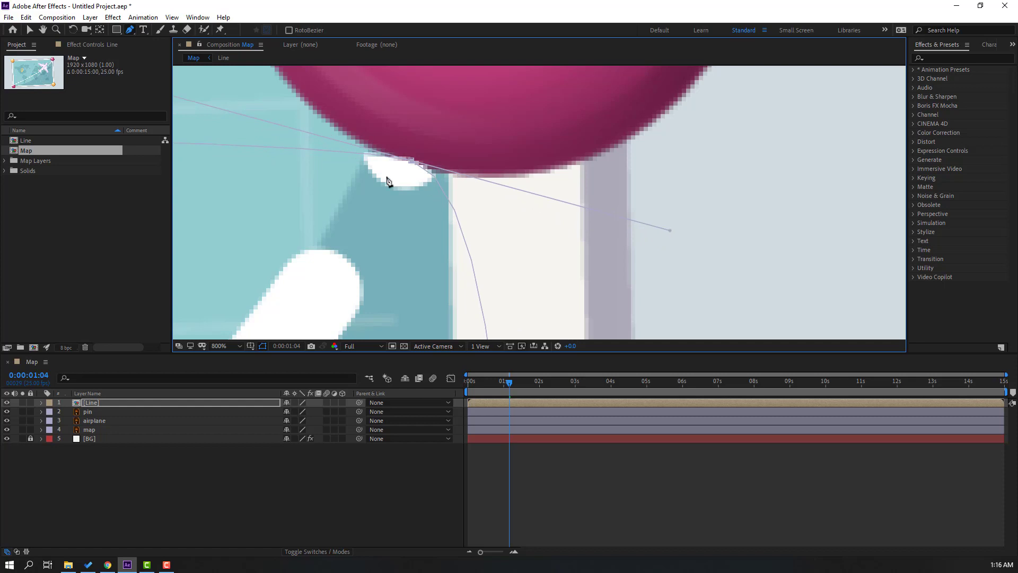
key("comma")
left_click(443, 177)
left_click_drag(440, 182, 418, 169)
Add a point to the dashed line's path, then fit the view and preview the animation
left_click(475, 184)
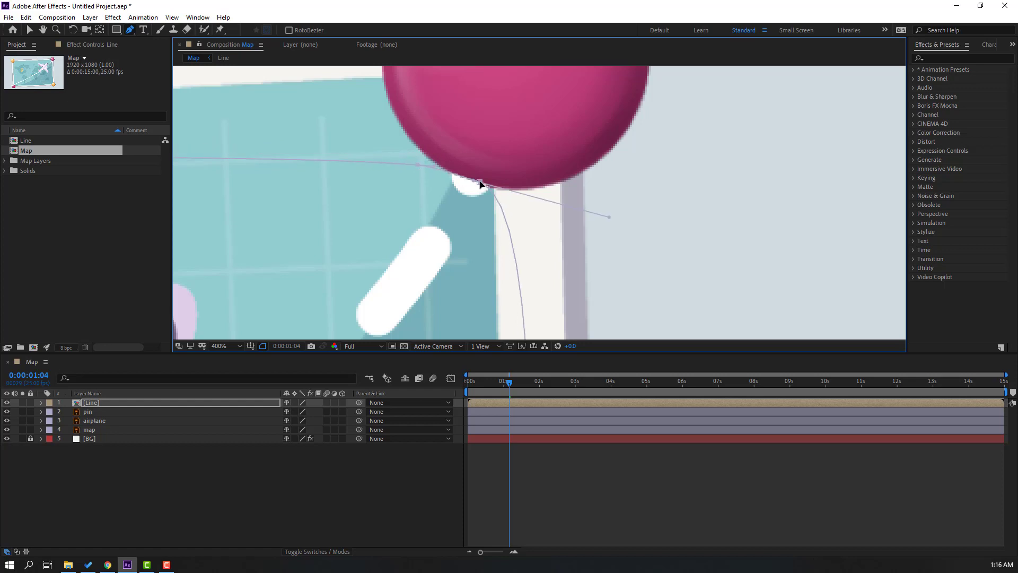
left_click(551, 505)
key("comma")
key("comma")
key("comma")
key("comma")
key("comma")
key("space")
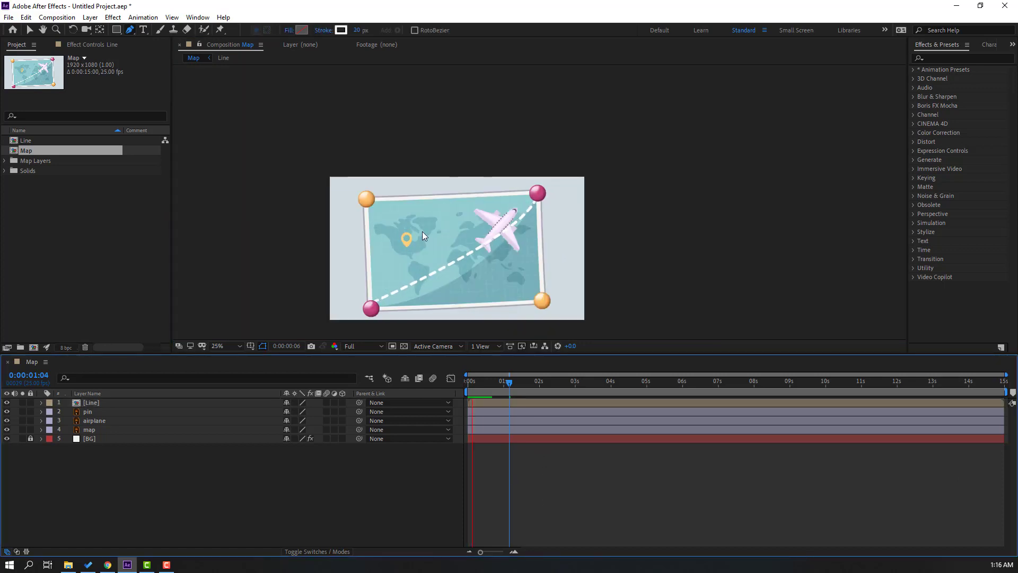
Drop preview resolution to Quarter, fit the view, and drag the airplane layer above Line
key("period")
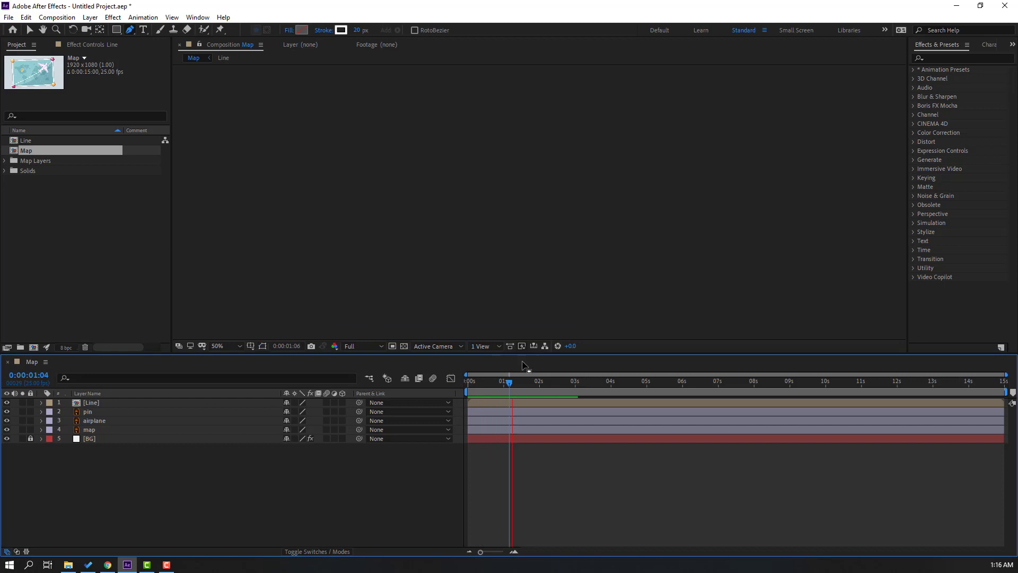
left_click(351, 347)
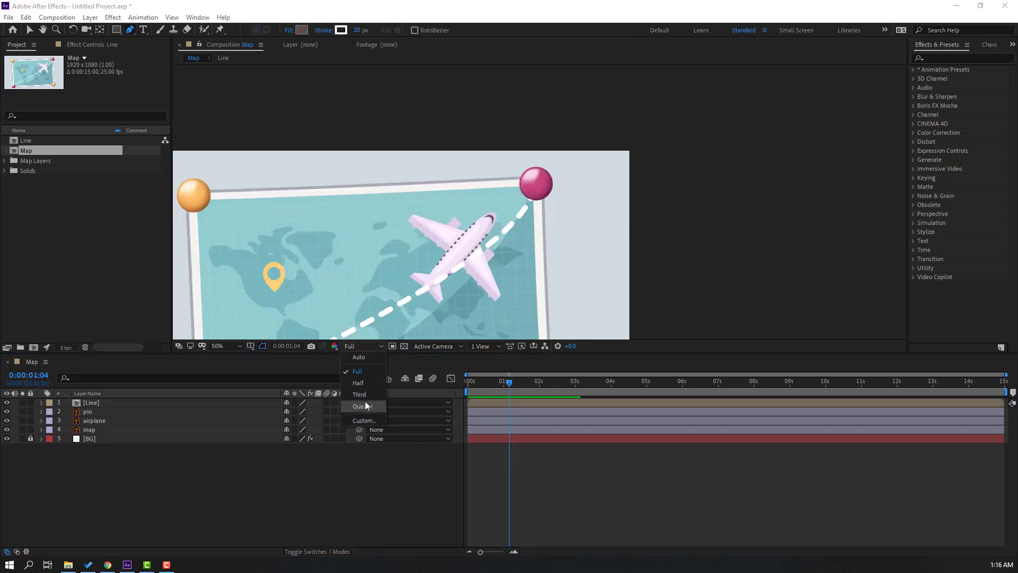
left_click(368, 409)
left_click(227, 346)
left_click(233, 365)
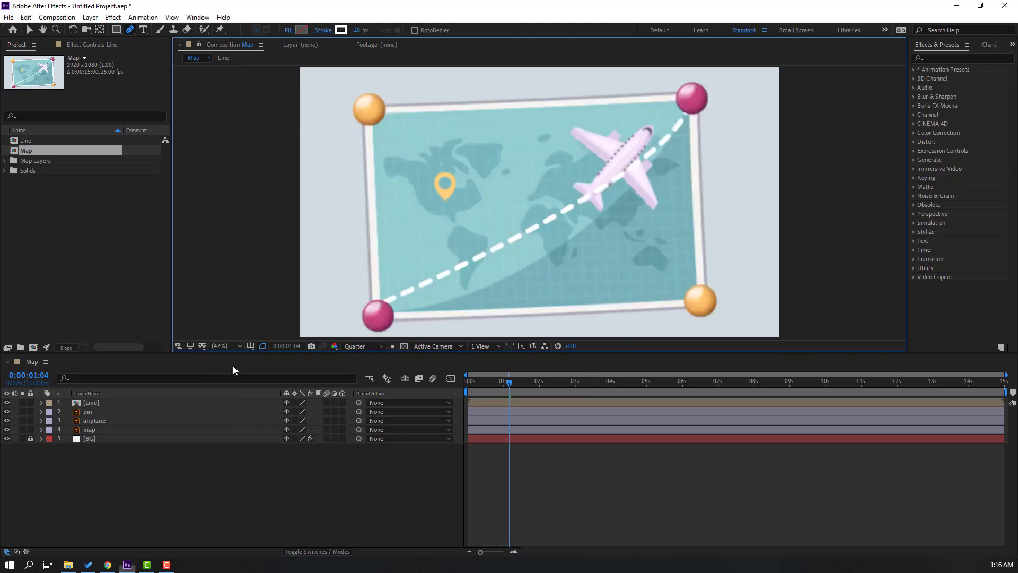
key("space")
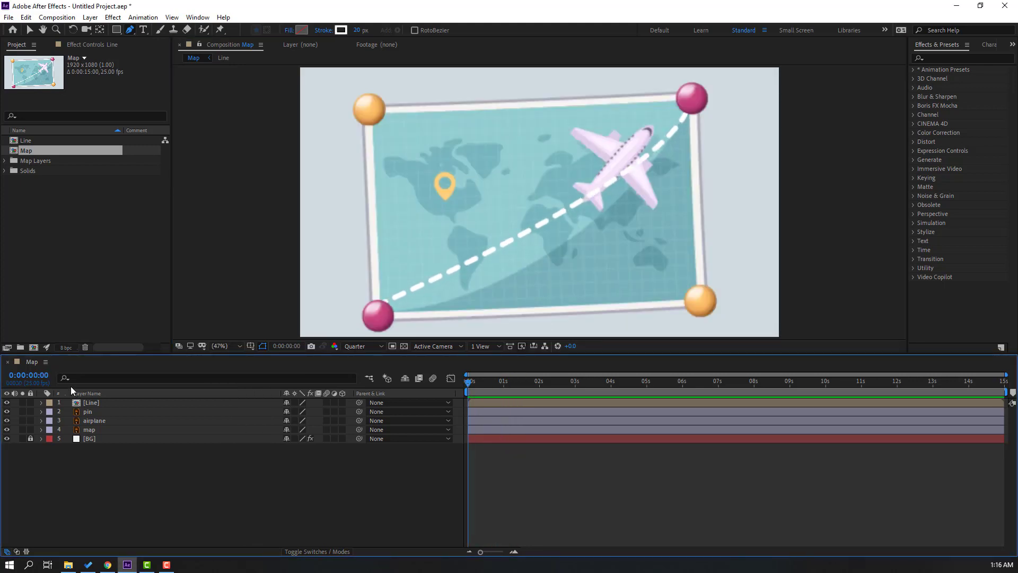
left_click_drag(94, 419, 115, 404)
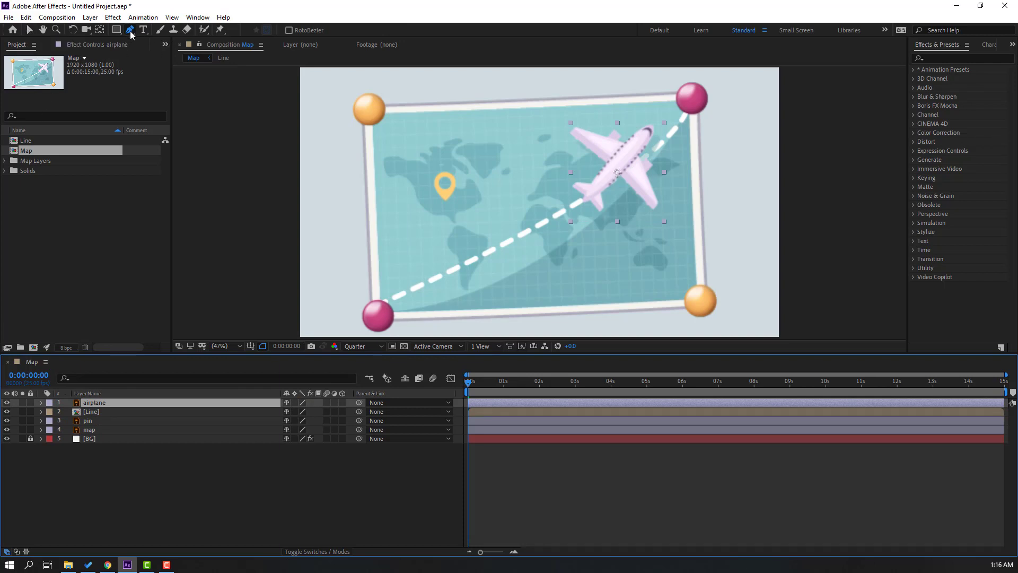
Move the airplane to the lower-left start of the dashed path and rotate it 19°
left_click(30, 30)
left_click_drag(621, 166, 425, 249)
scroll(433, 236, "down", 1)
key("r")
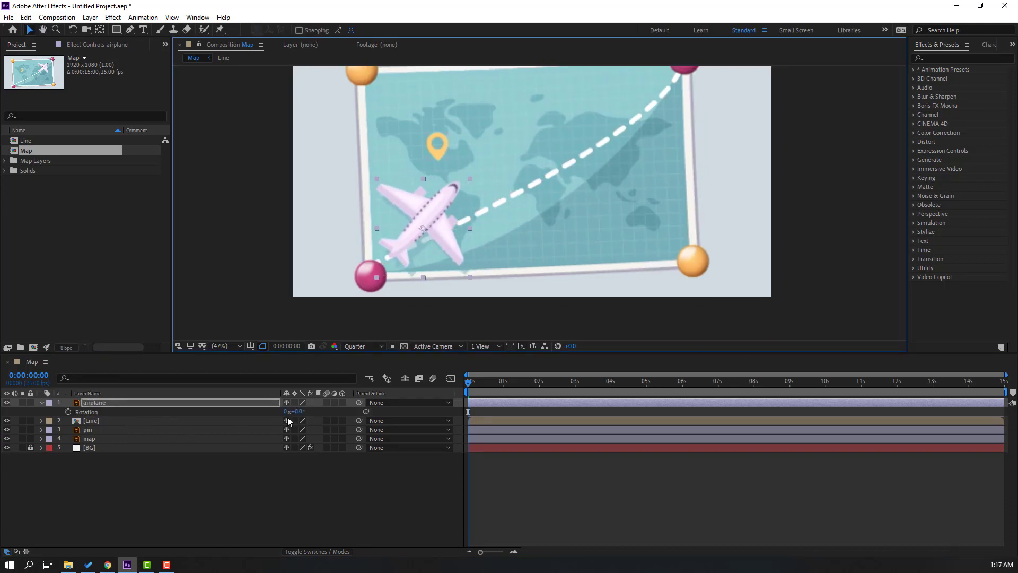
left_click_drag(296, 415, 306, 415)
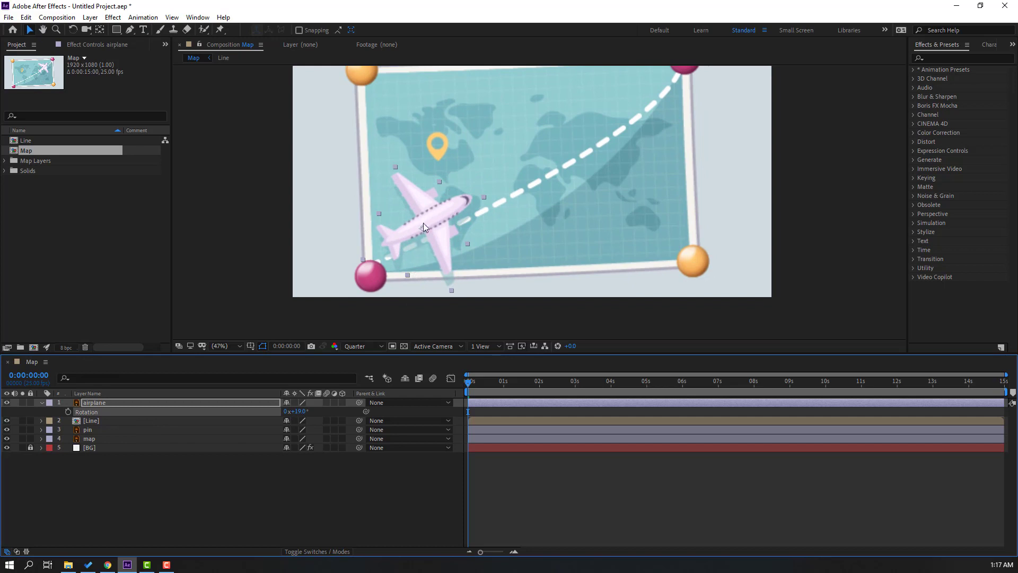
Nudge the airplane onto the path start and set a Position keyframe at 0s (508.9, 879.2)
left_click_drag(424, 229, 421, 243)
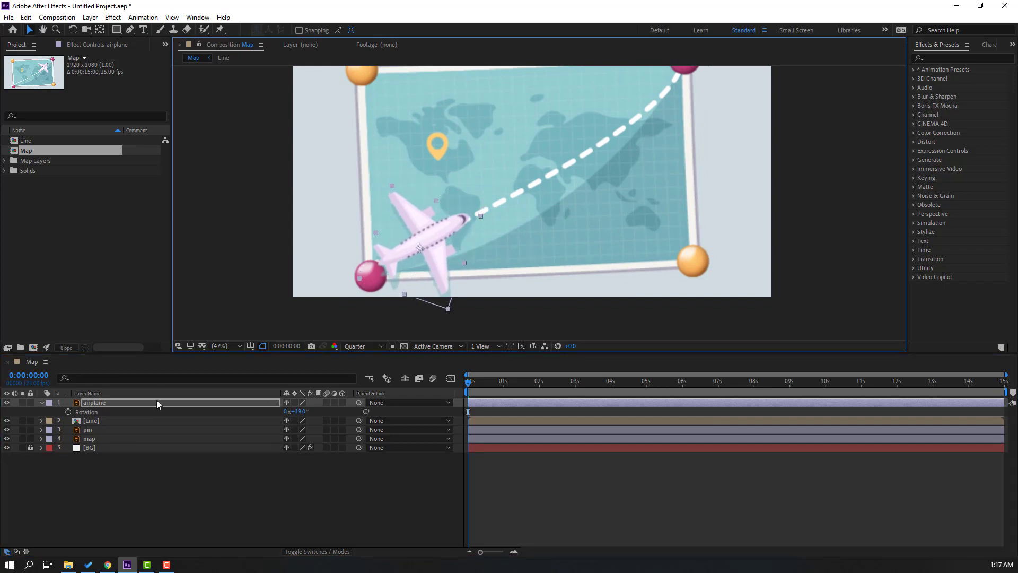
left_click(91, 403)
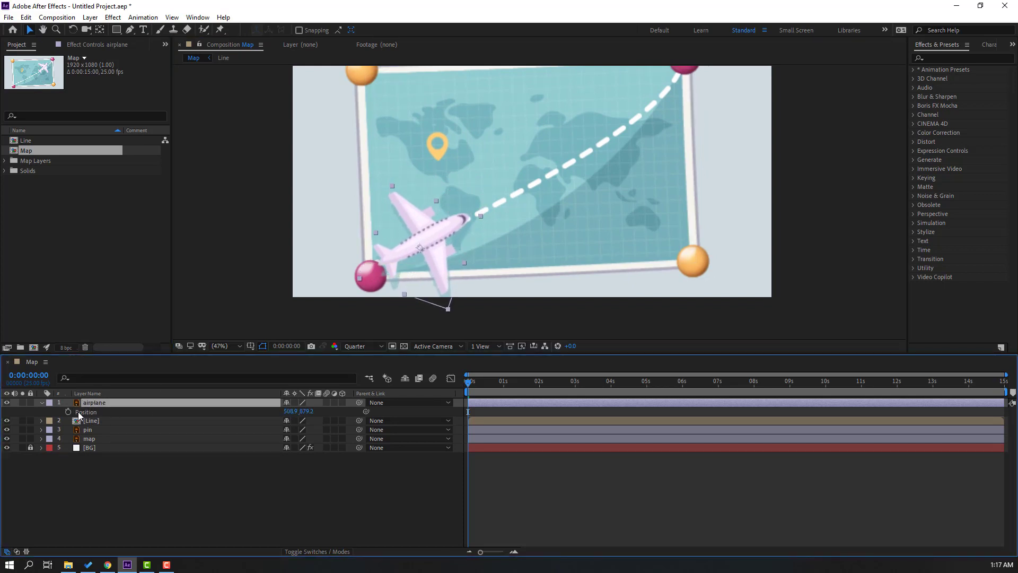
left_click(68, 412)
Near 6 seconds, move the airplane onto the upper-right pink pin
left_click_drag(511, 387, 684, 394)
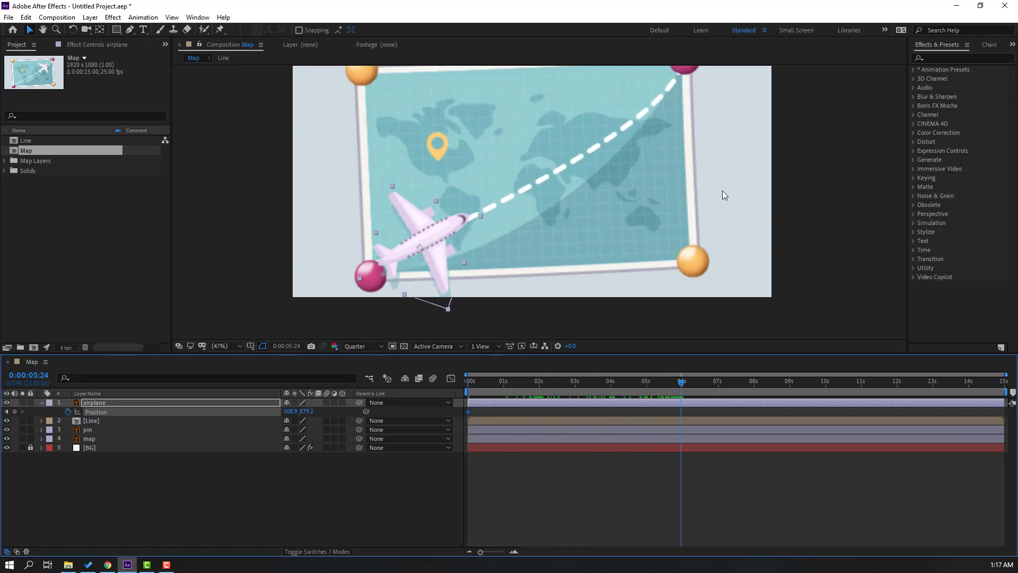
left_click_drag(696, 203, 510, 279)
left_click_drag(281, 307, 492, 157)
left_click_drag(334, 274, 484, 193)
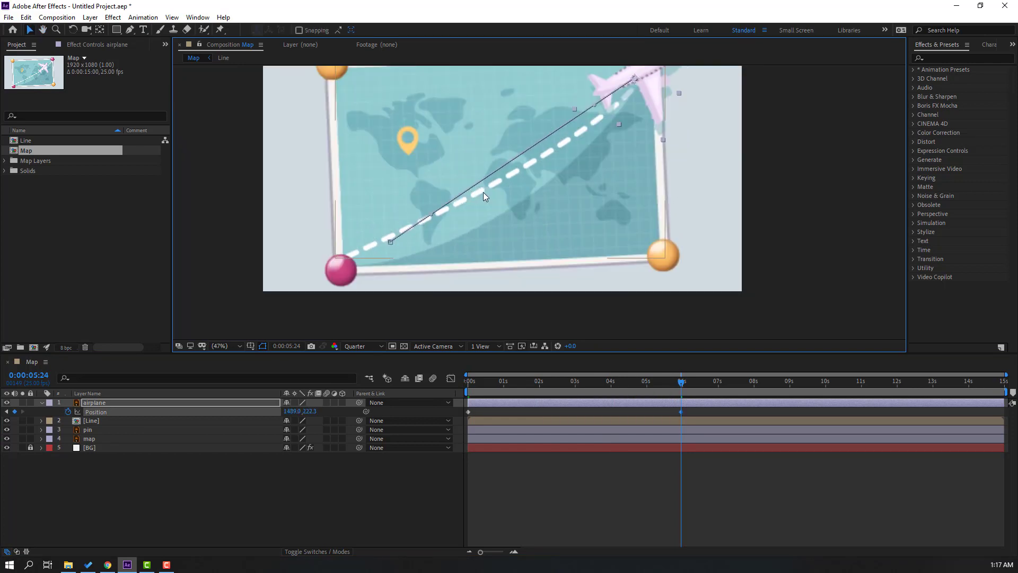
Put the airplane back on the line at 0:00:02:19, reshape the flight curve, and preview it
left_click_drag(679, 383, 566, 383)
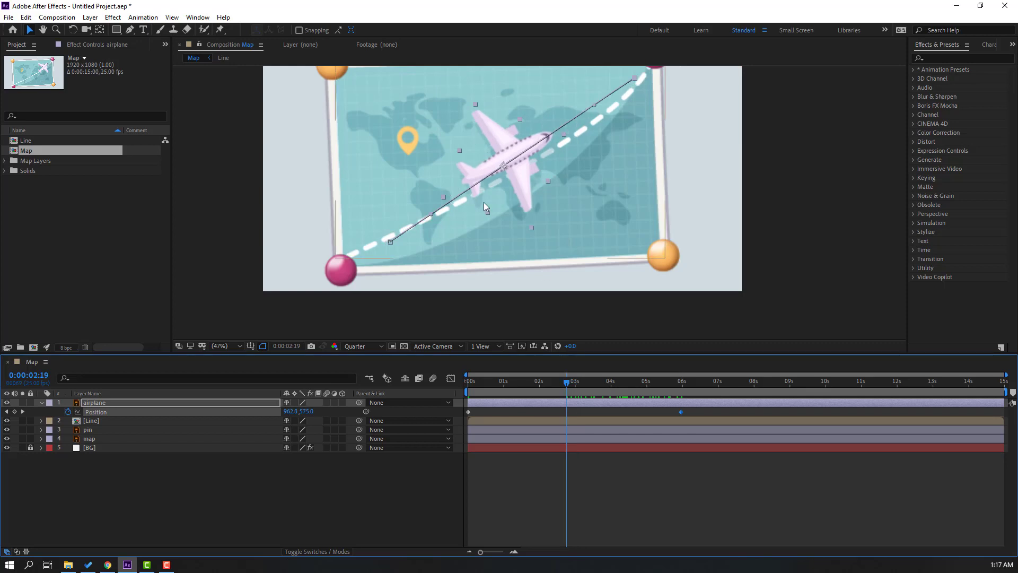
mouse_move(519, 156)
left_mouse_down()
mouse_move(541, 152)
mouse_move(523, 169)
left_mouse_up()
left_click_drag(597, 115, 623, 95)
left_click_drag(422, 253, 437, 225)
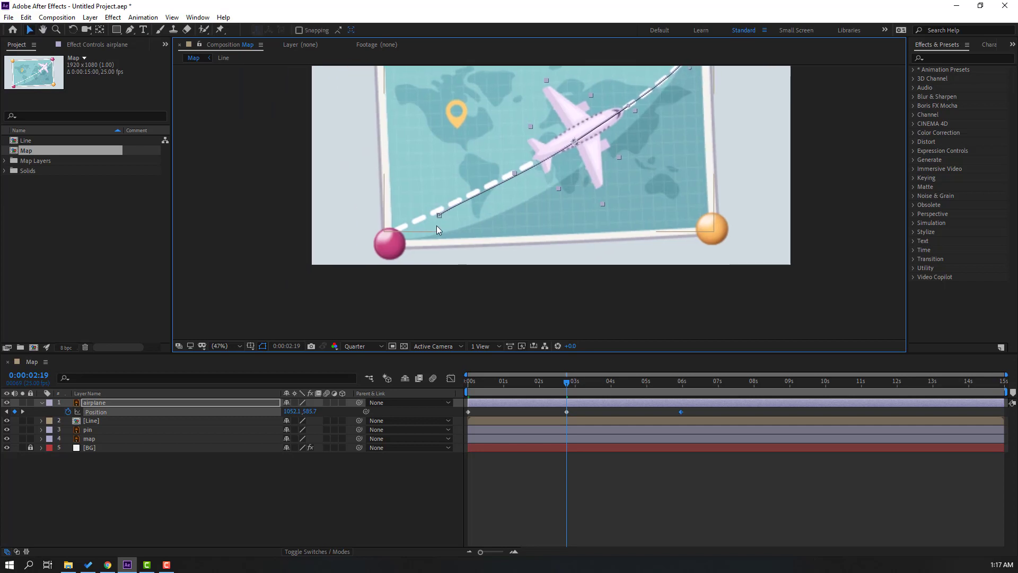
left_click(438, 216)
scroll(538, 177, "down", 2)
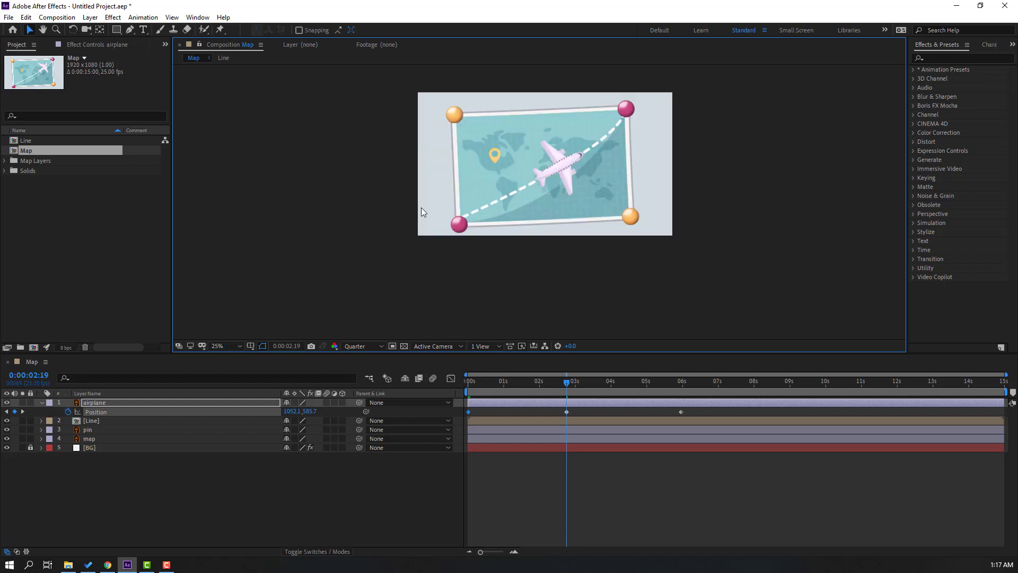
key("space")
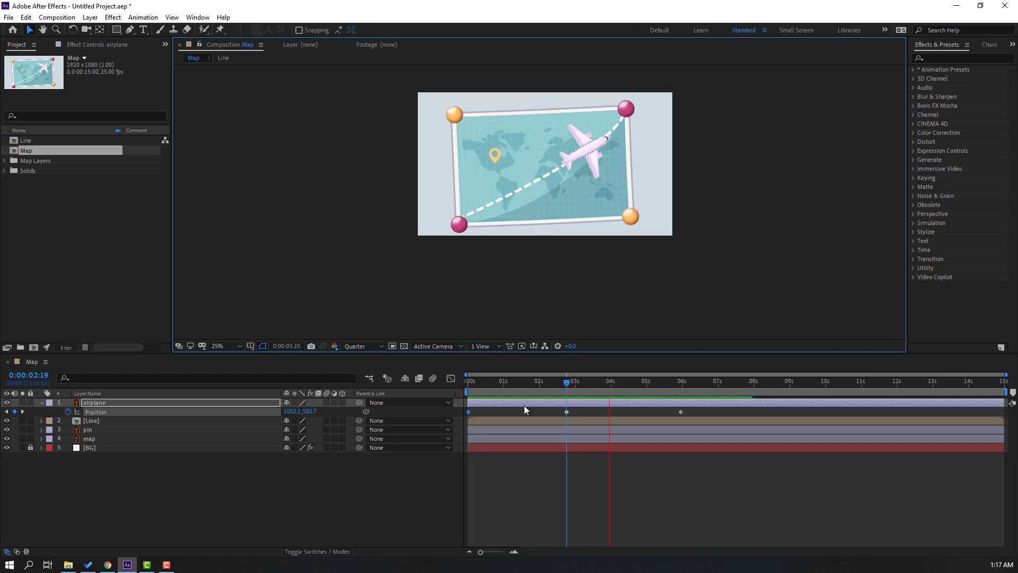
left_click_drag(577, 384, 448, 395)
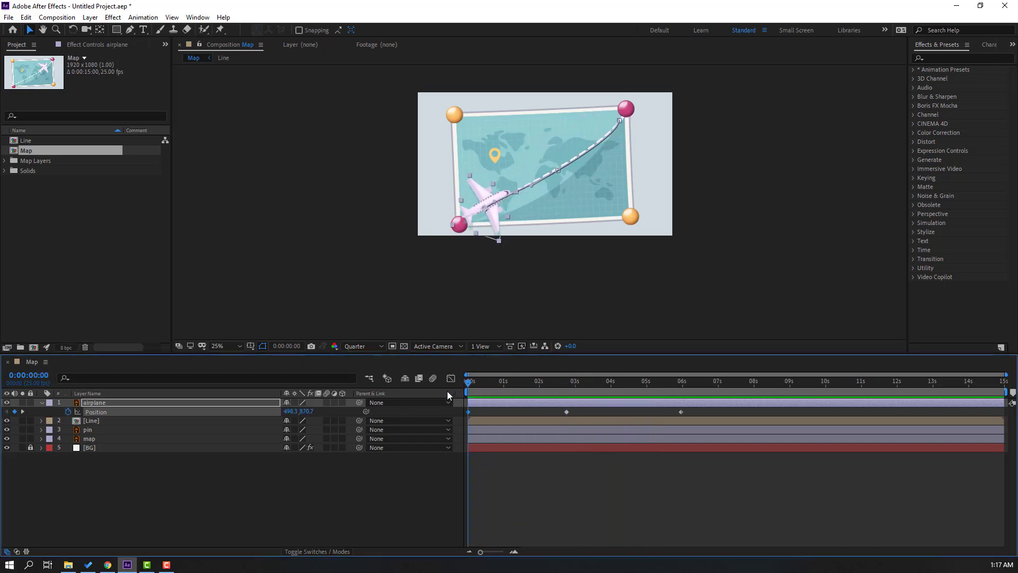
Enable Rotation keyframes on the airplane at 0s and add one at 0:00:02:19
left_click(101, 404)
key("shift+r")
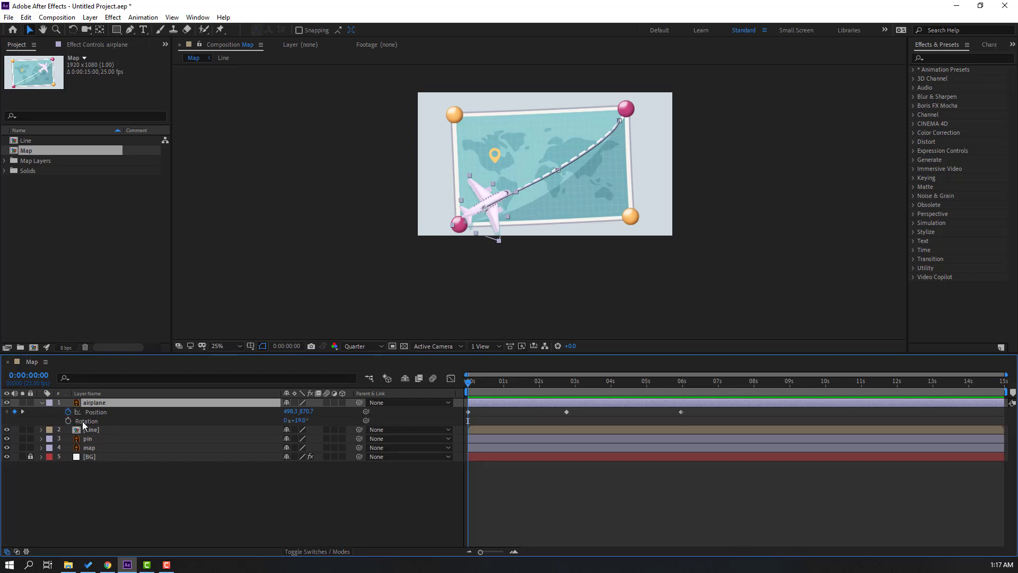
left_click(69, 421)
left_click_drag(501, 394, 566, 389)
key("period")
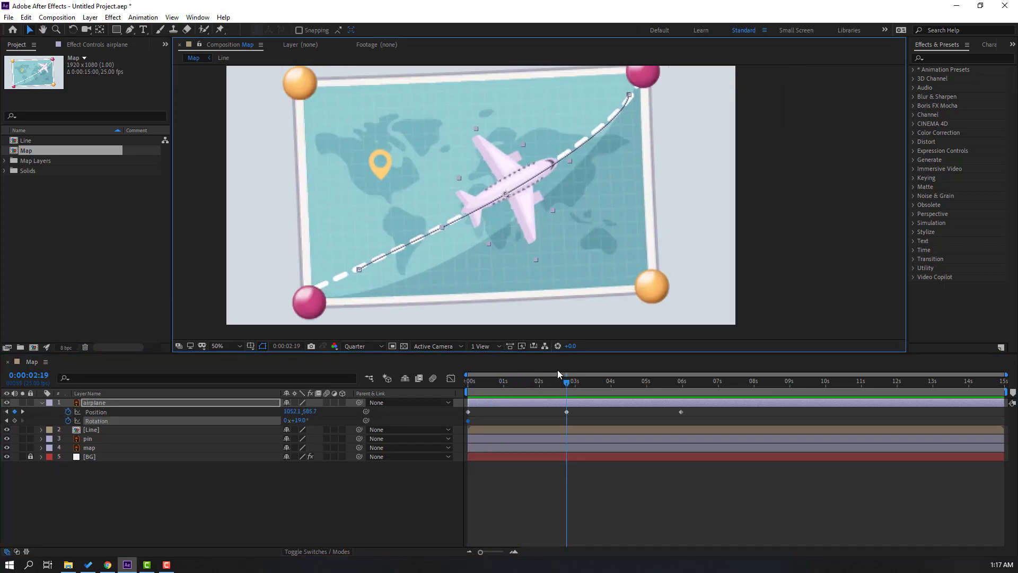
left_click(14, 420)
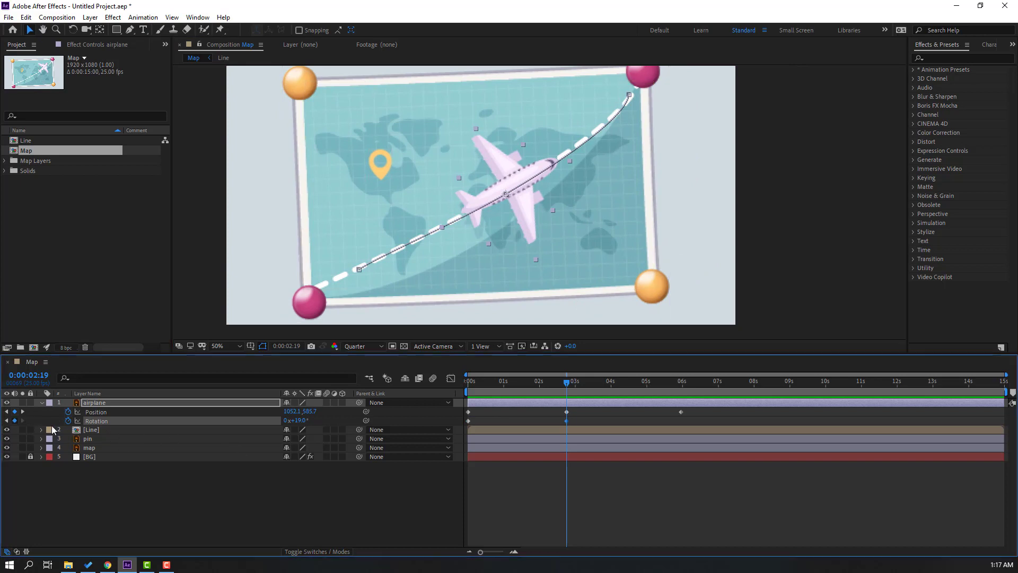
Angle the airplane along the curve: -15° near 6 s and 14° at 0:00:02:19
left_click_drag(566, 387, 682, 388)
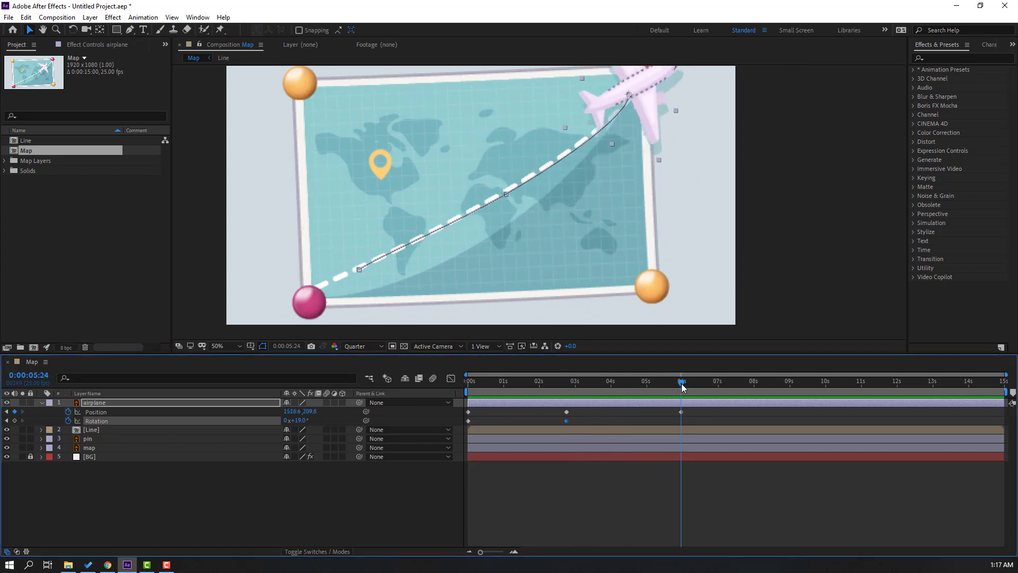
left_click_drag(710, 191, 688, 210)
left_click_drag(304, 420, 283, 421)
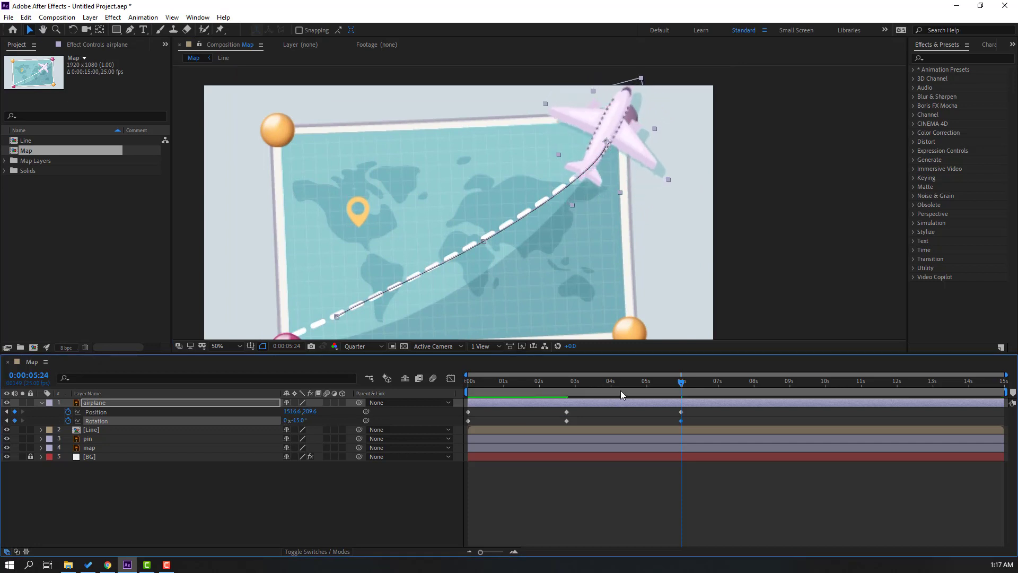
left_click_drag(686, 388, 568, 399)
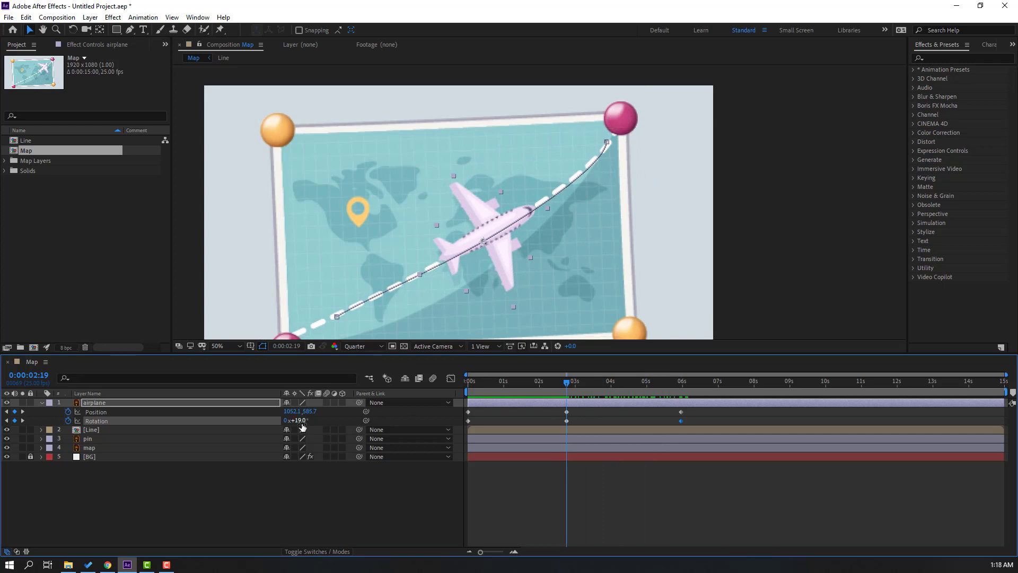
left_click(302, 469)
left_click_drag(296, 420, 295, 420)
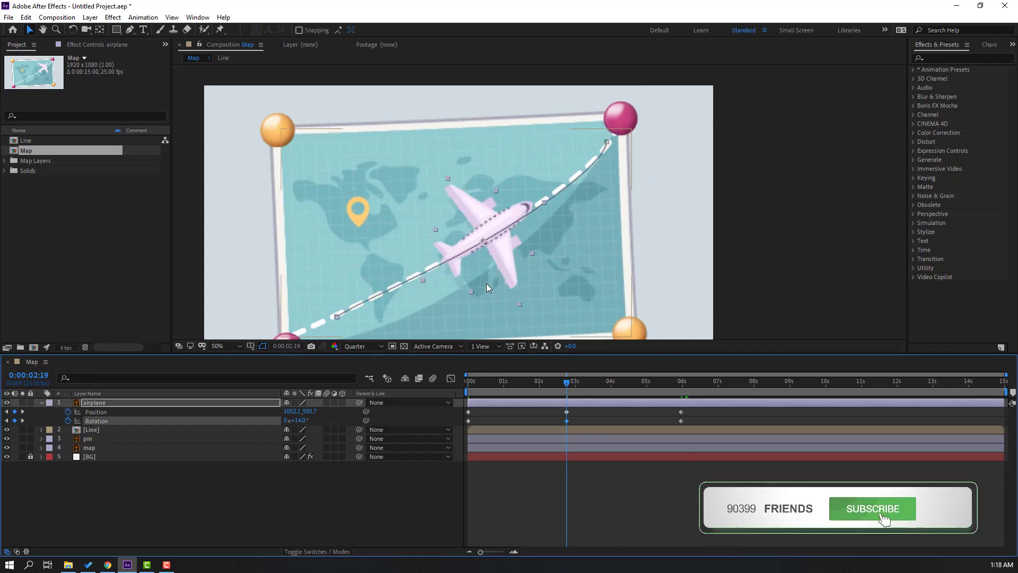
Preview the flight with the whole map visible, then stop back at the start
key("space")
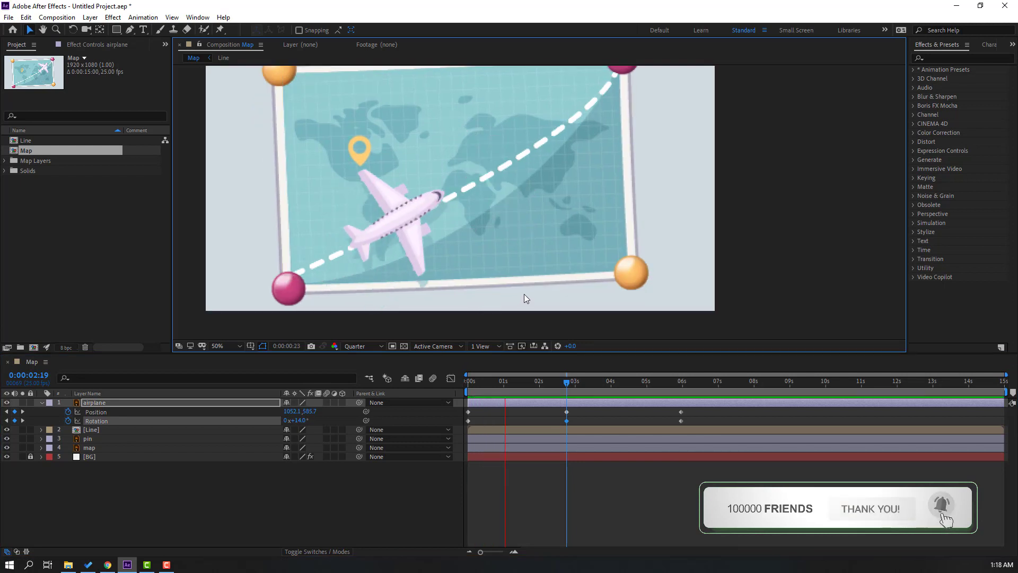
key("comma")
key("comma")
left_click(272, 422)
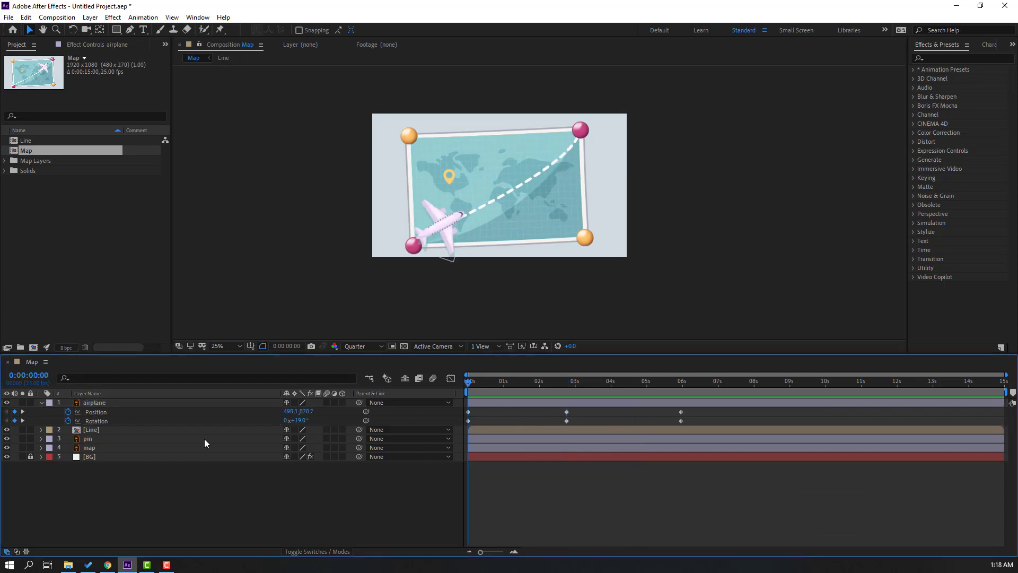
Collapse the airplane's properties and drag the pin layer to the top of the stack
left_click(40, 402)
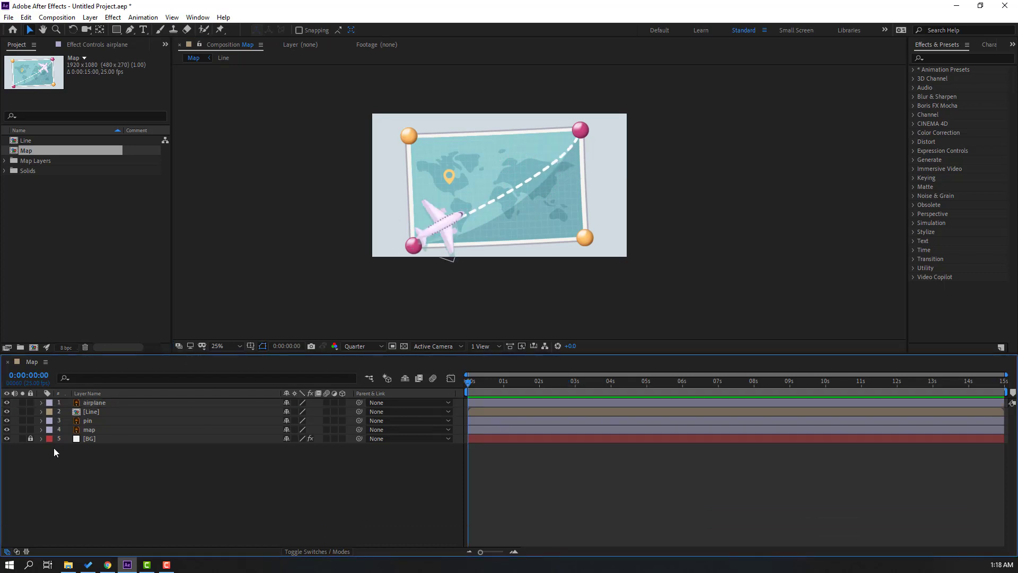
left_click(84, 421)
left_click_drag(88, 422, 90, 401)
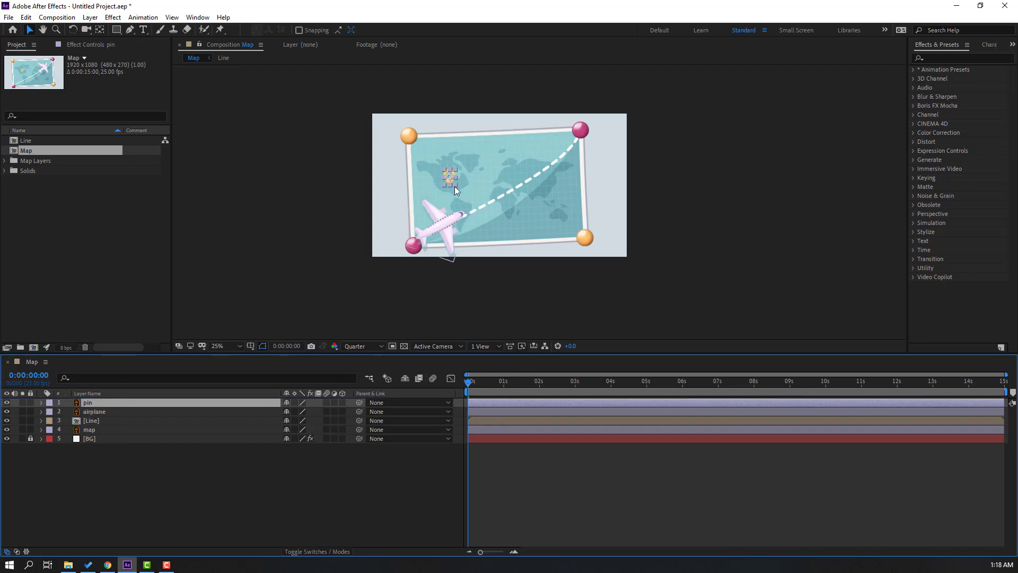
Move the pin's anchor point to its bottom tip with the Pan Behind tool
scroll(452, 194, "up", 4)
left_click_drag(302, 174, 466, 237)
left_click(100, 29)
left_click_drag(374, 147, 379, 175)
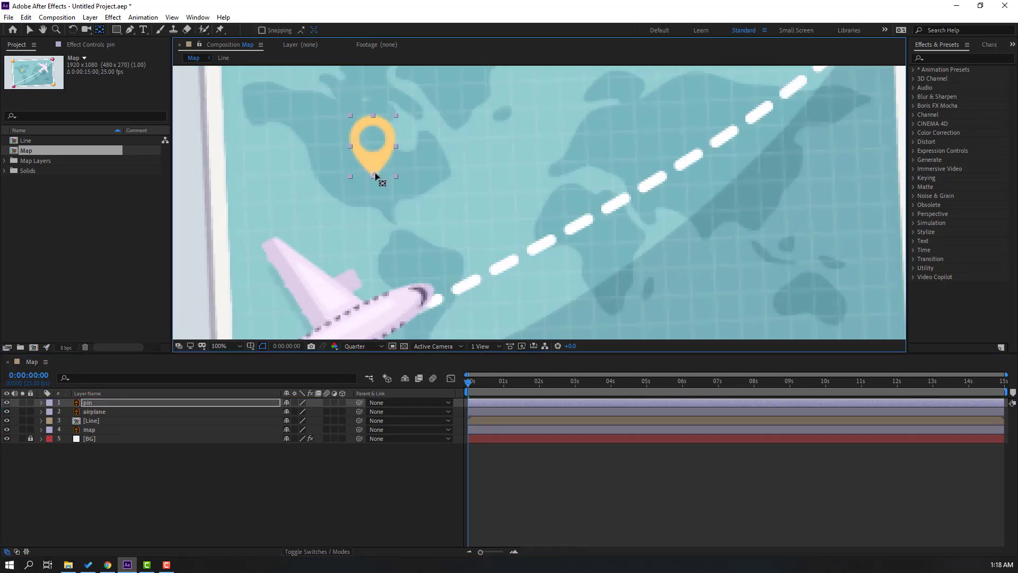
left_click(30, 30)
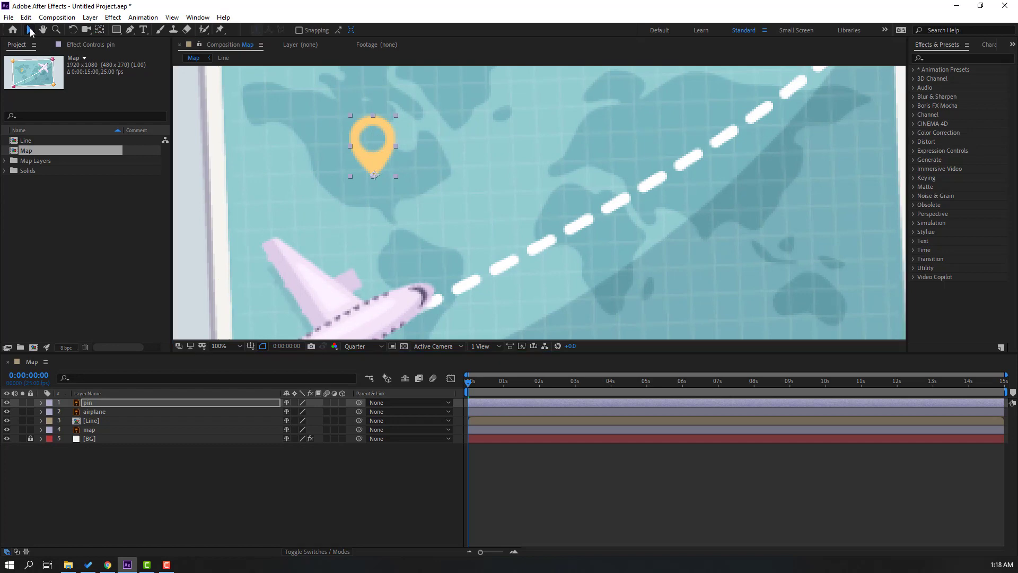
left_click(196, 18)
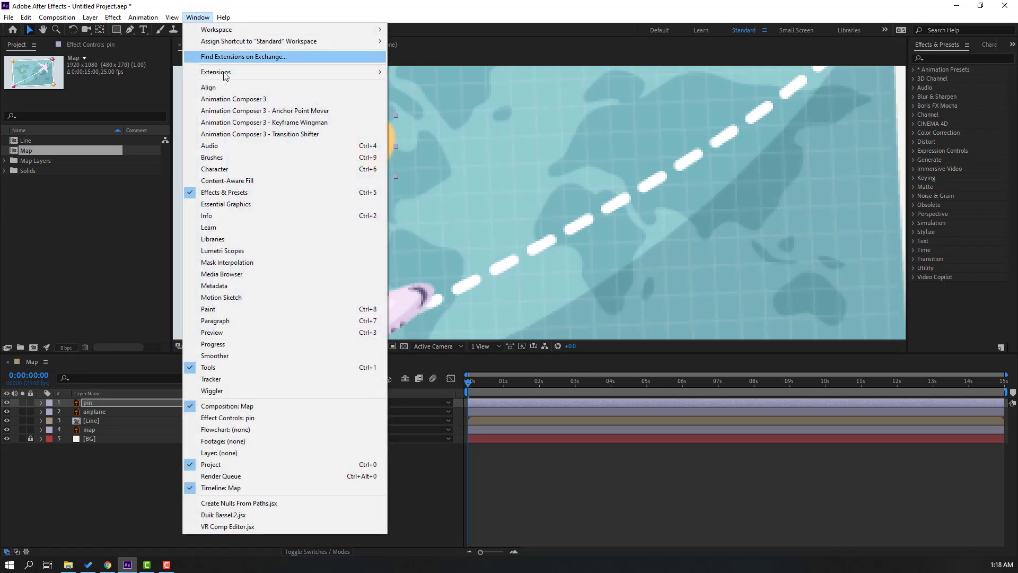
Apply Animation Composer's Overshoot Scale From Anchor Point preset as the pin's intro animation
left_click(243, 101)
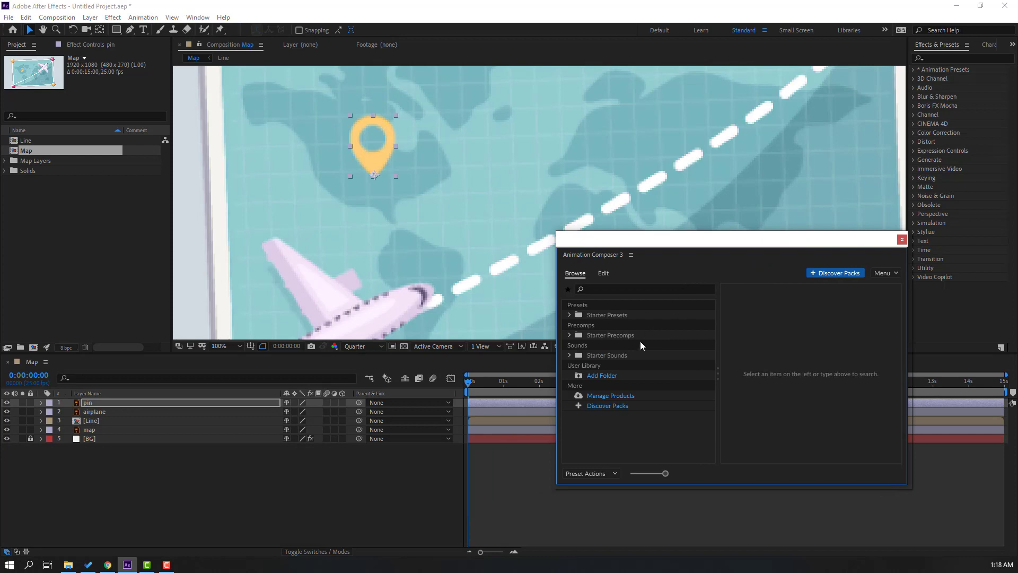
left_click(569, 315)
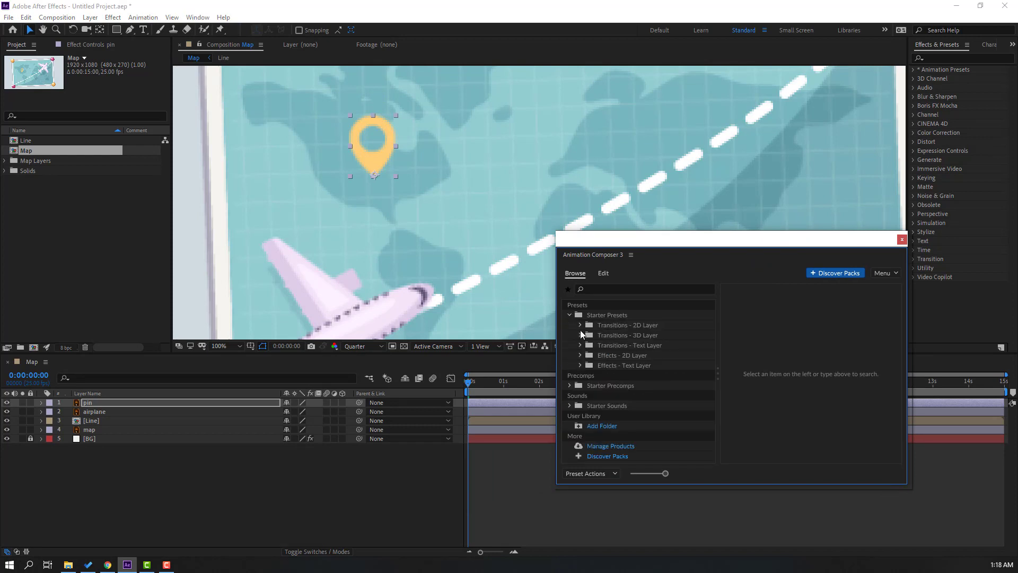
left_click(580, 326)
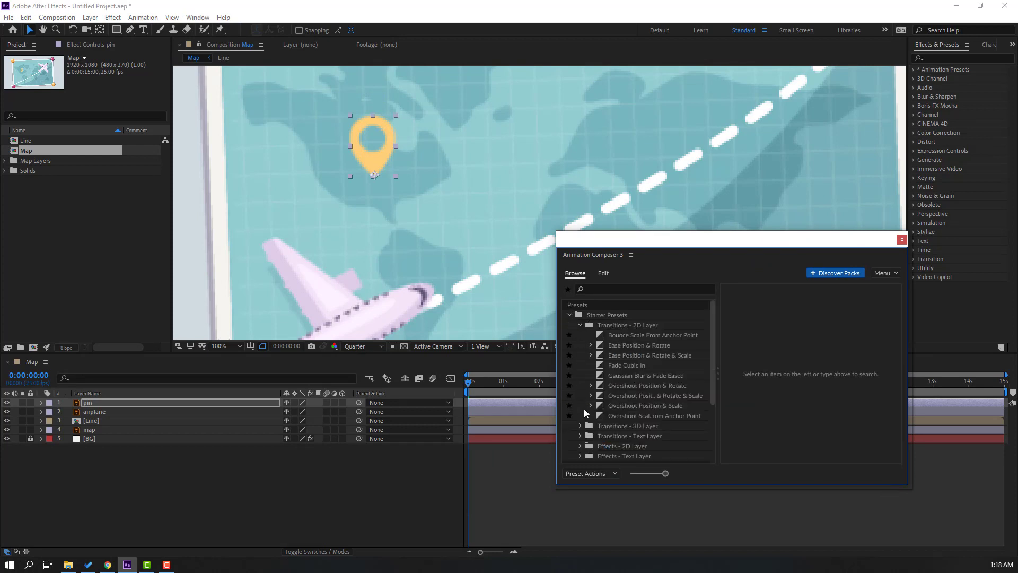
left_click(100, 404)
left_click(629, 416)
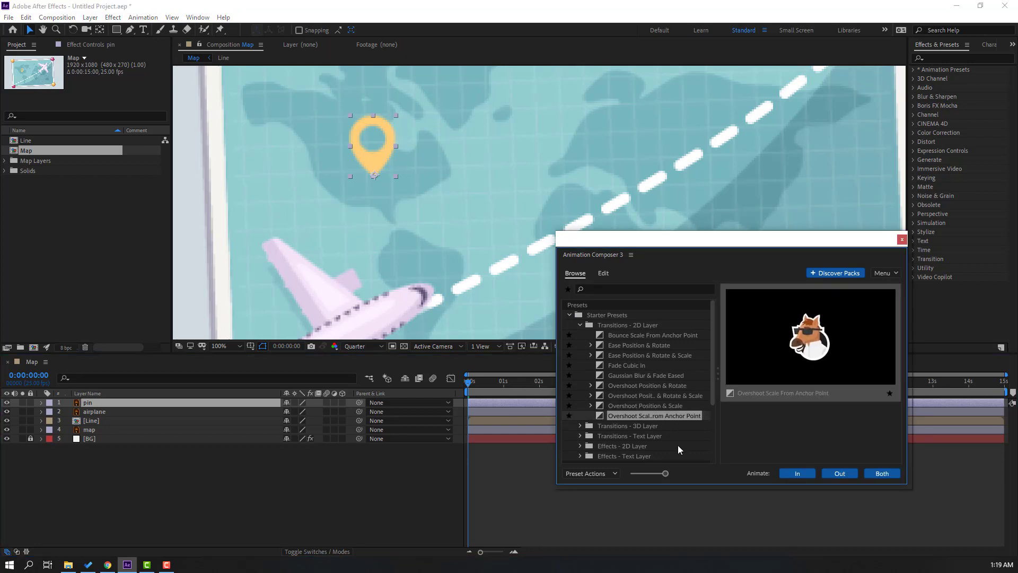
left_click(796, 474)
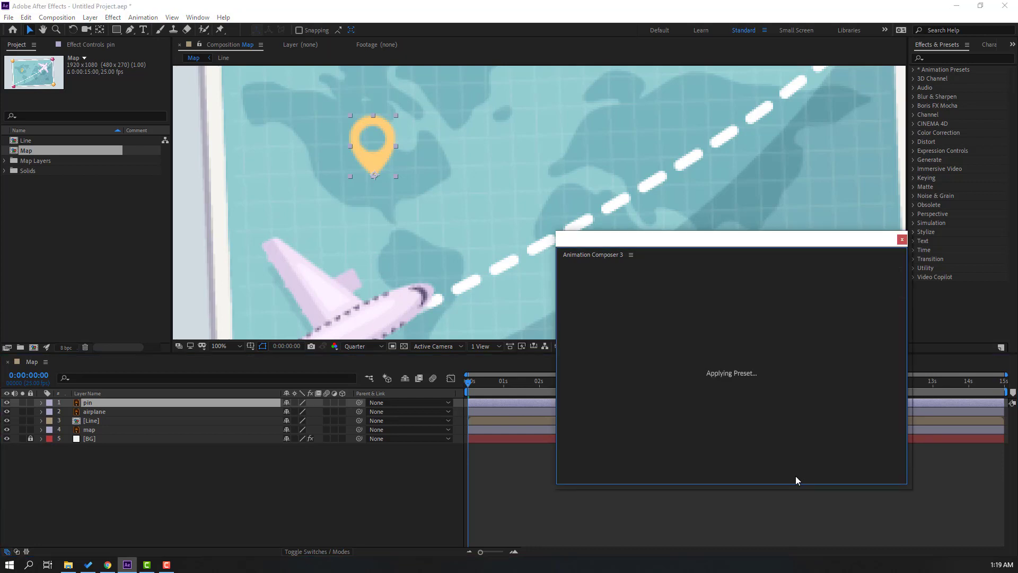
left_click(902, 240)
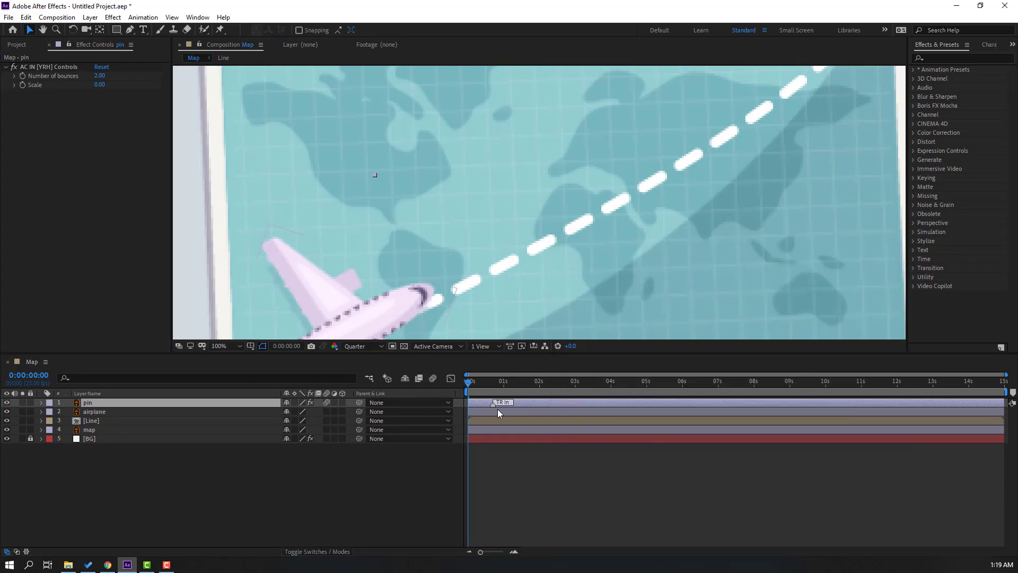
Push the pin's intro marker slightly later and scrub to frame 14 to check it
left_click_drag(493, 405, 495, 405)
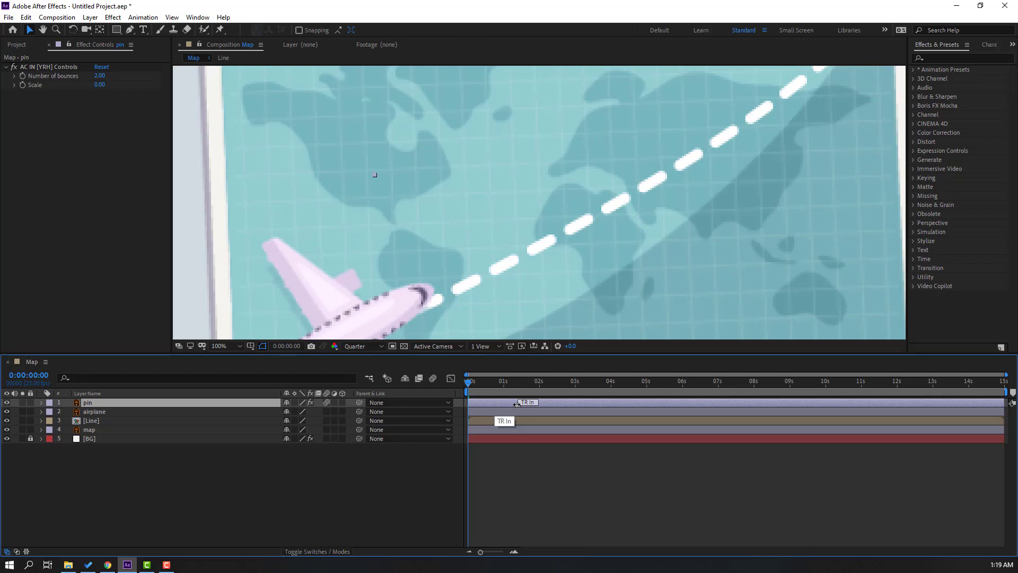
scroll(505, 282, "down", 4)
left_click_drag(475, 382, 493, 383)
scroll(498, 170, "up", 4)
Place the pin at the start of the dashed path and duplicate it as pin 2
left_click_drag(377, 166, 395, 265)
key("v")
scroll(604, 232, "down", 2)
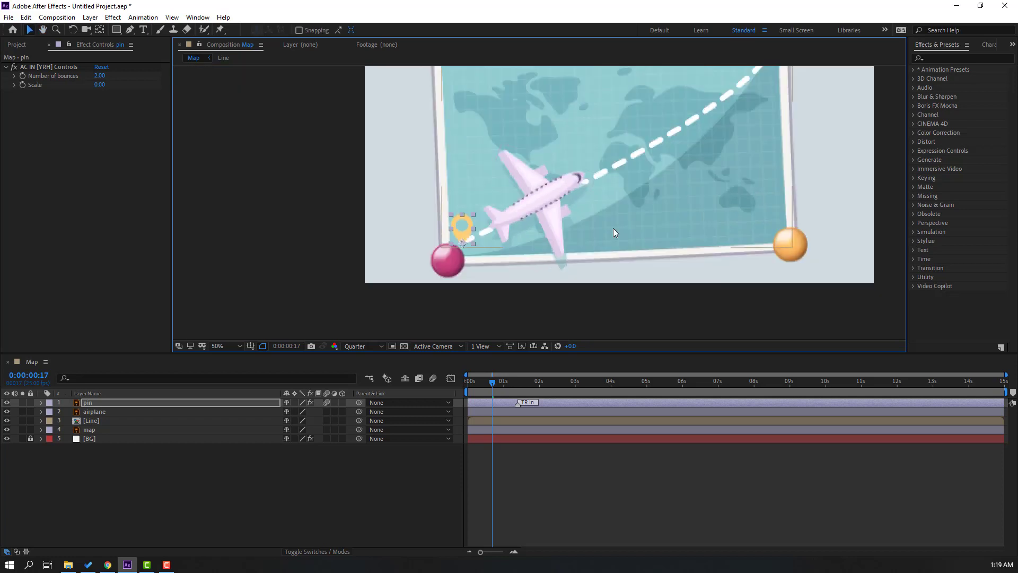
left_click_drag(604, 232, 497, 280)
key("ctrl+d")
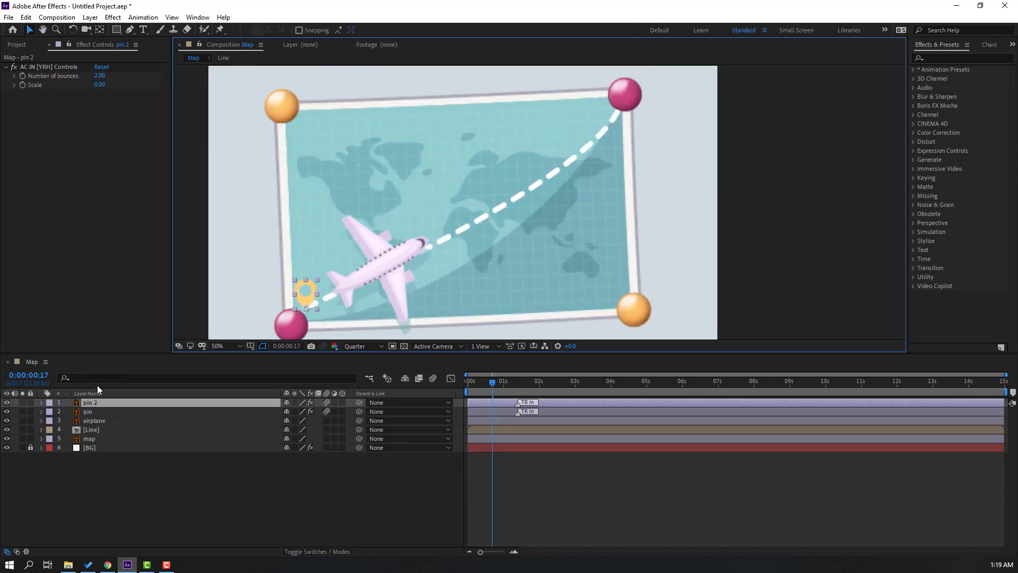
Move pin 2 to the top-right end of the dashed path and rotate it -44°
left_click_drag(310, 300, 598, 126)
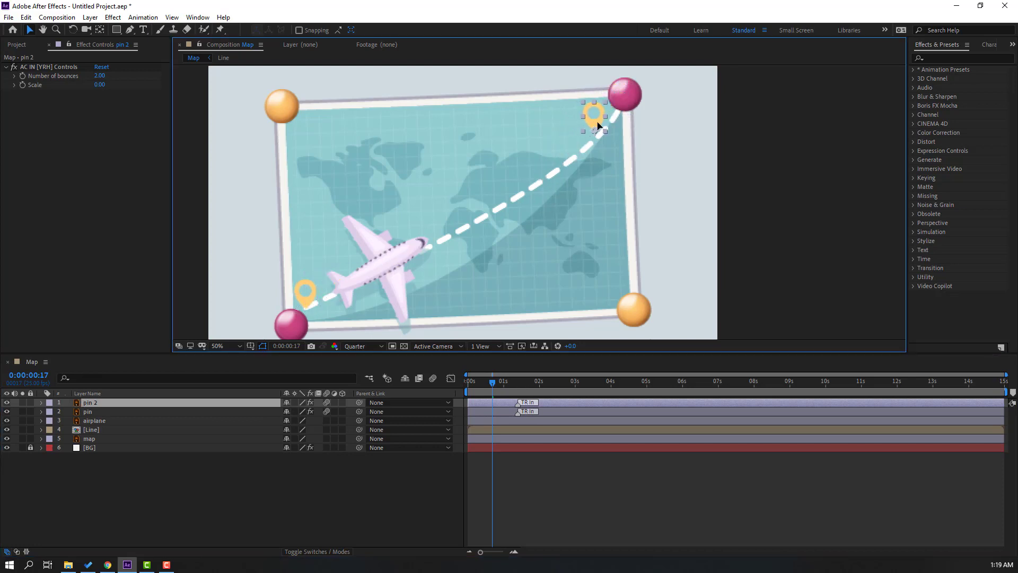
key("r")
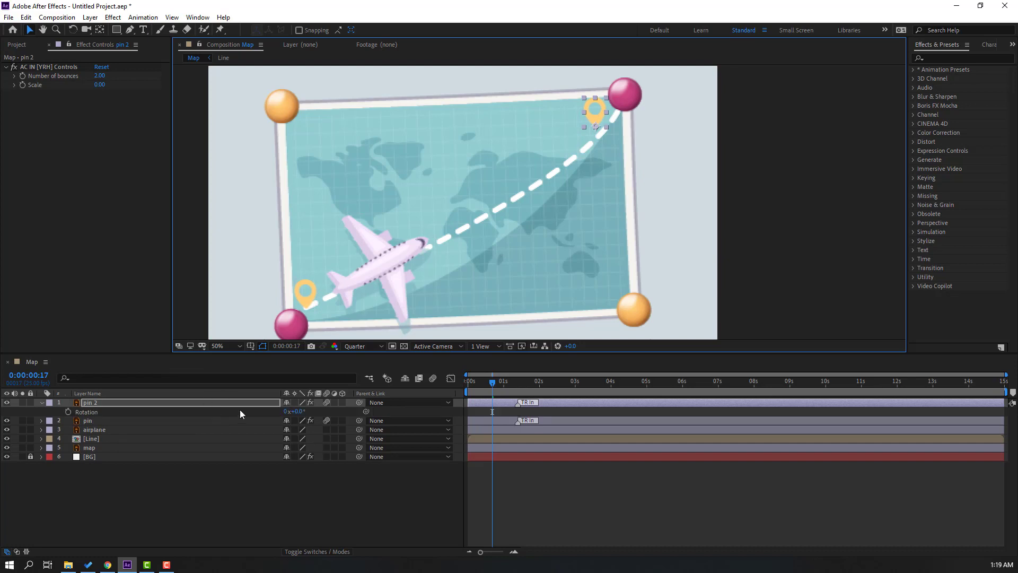
left_click_drag(297, 411, 280, 414)
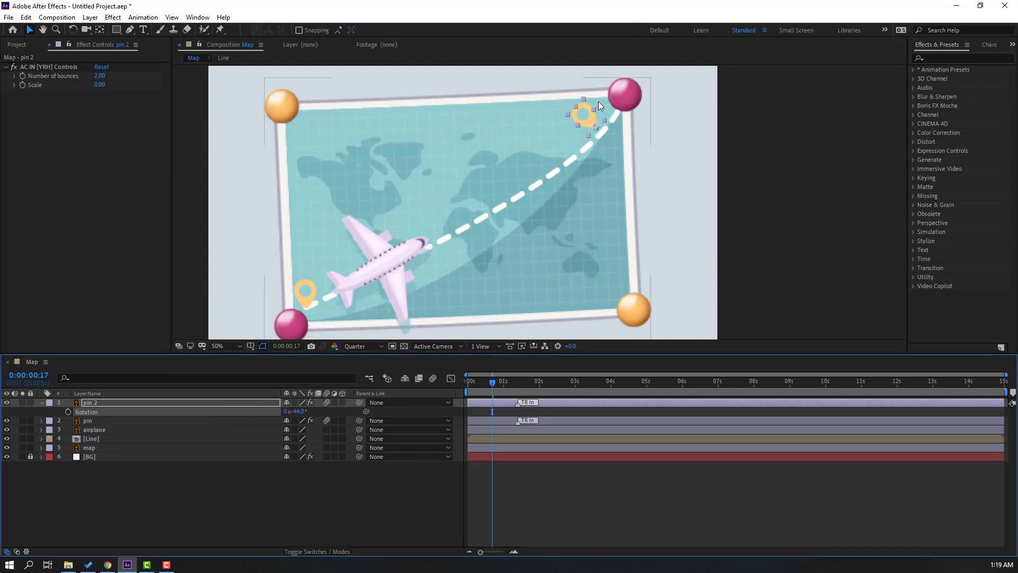
left_click(519, 489)
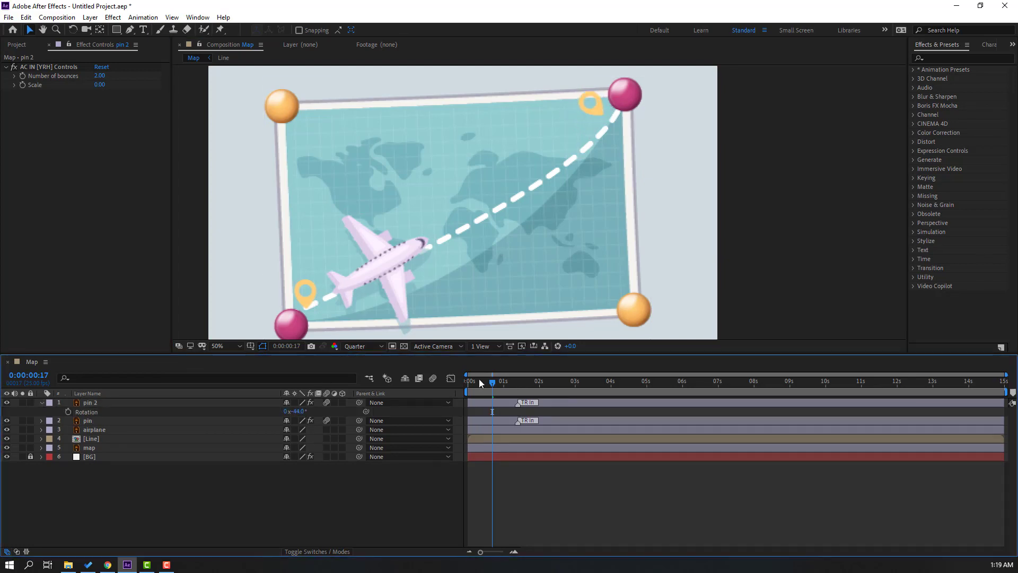
Slide pin 2's layer later so it starts near 4 seconds as the plane arrives
left_click_drag(481, 403, 555, 400)
left_click_drag(498, 381, 652, 381)
left_click(579, 381)
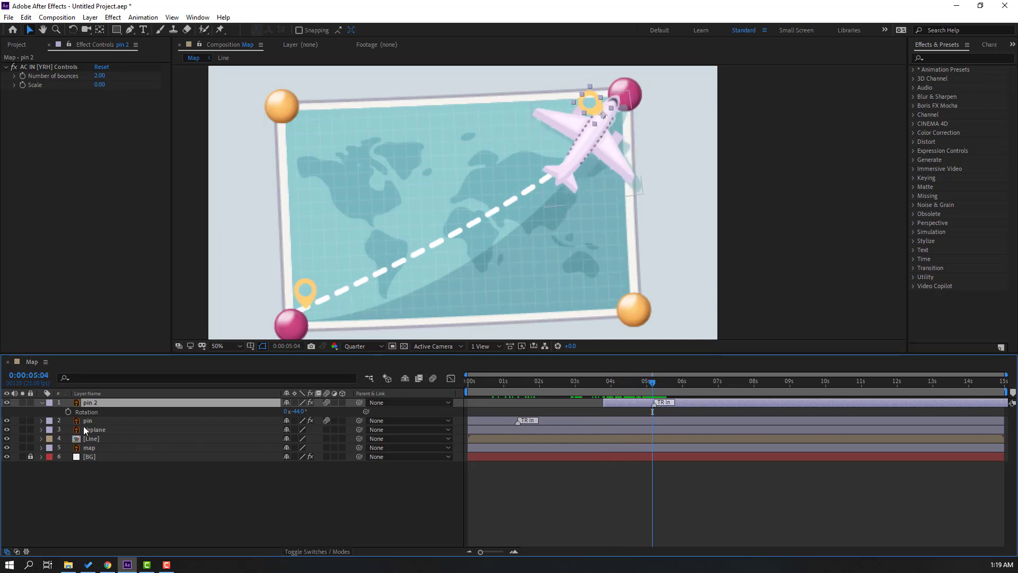
Collapse pin 2, drop it third in the stack below the airplane, and scrub back to review
left_click(42, 403)
left_click_drag(97, 403, 111, 421)
left_click_drag(615, 381, 514, 401)
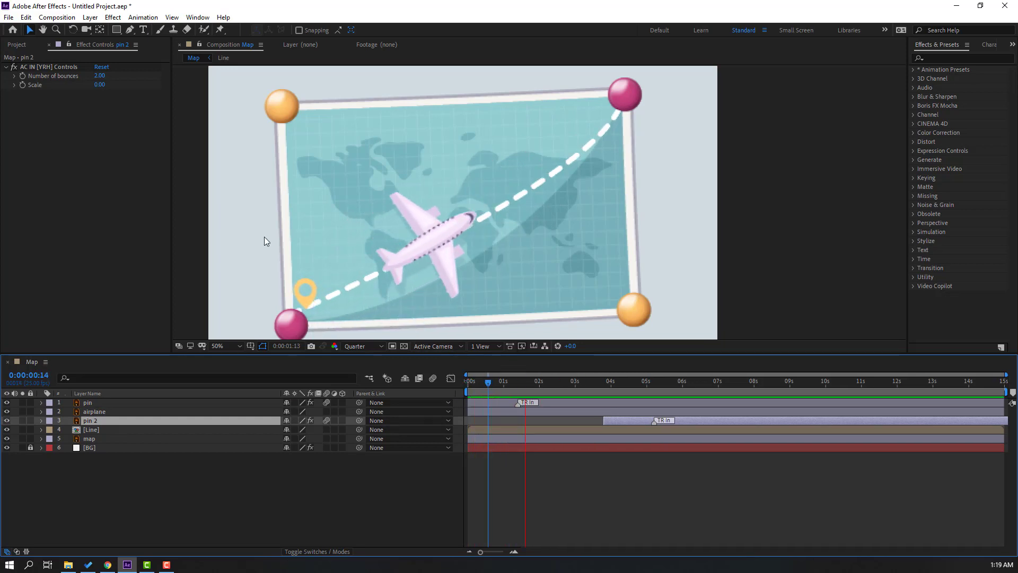
scroll(262, 237, "down", 1)
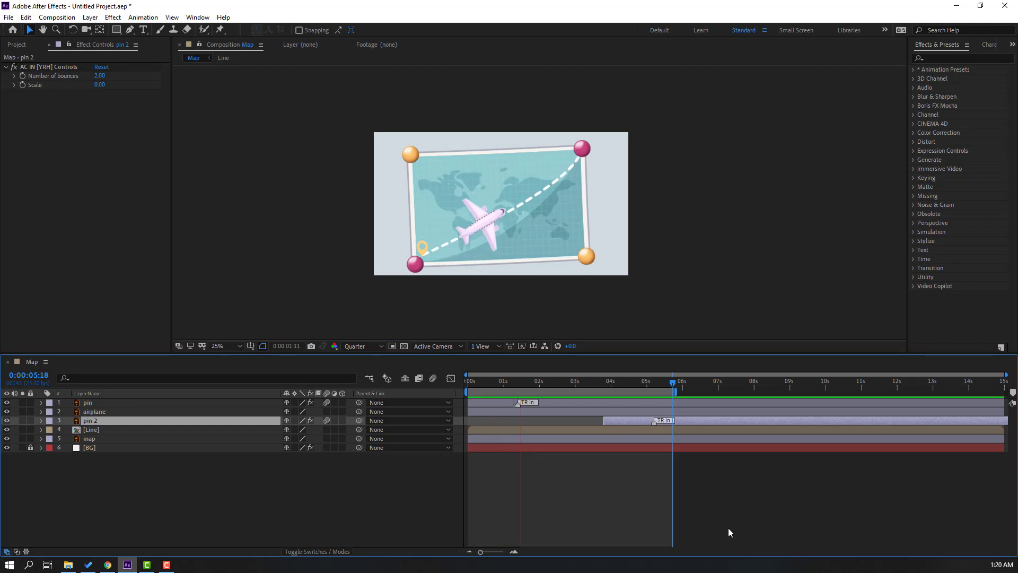